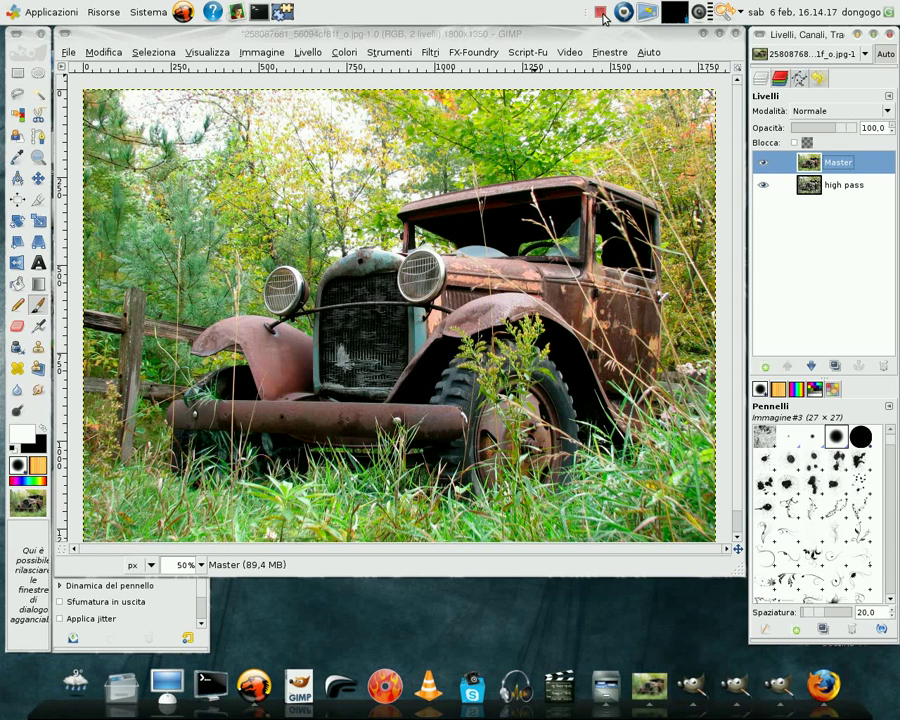
Step: Toggle the Master layer's visibility to compare, leaving it hidden to show the high pass version
left_click(764, 163)
left_click(764, 163)
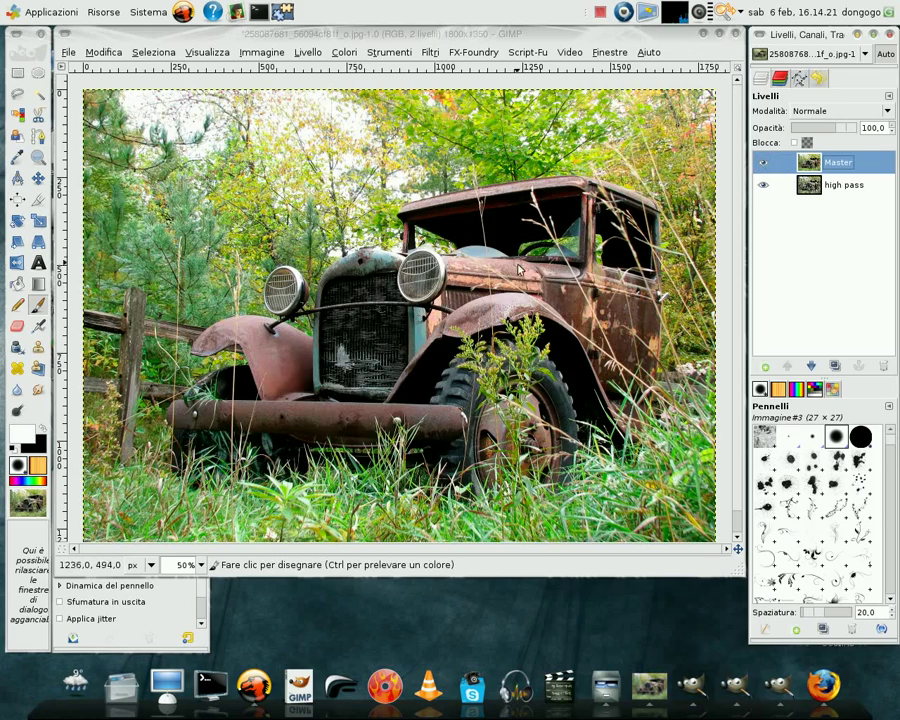
left_click(764, 163)
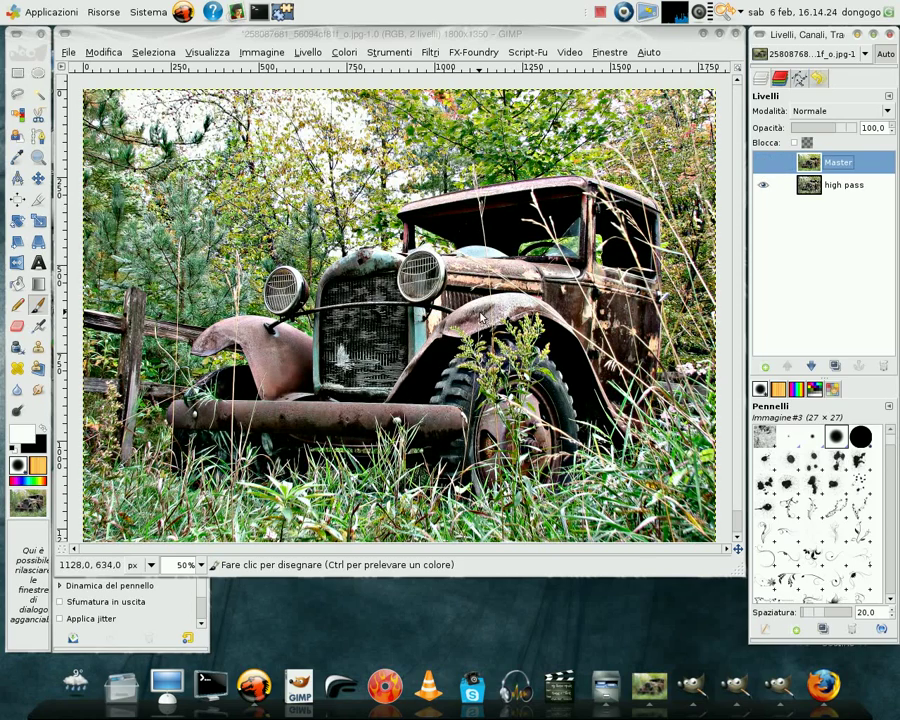
Step: Switch to the Flickr Strobist thread and scroll through its Dave Hill photos and high pass steps
left_click(822, 684)
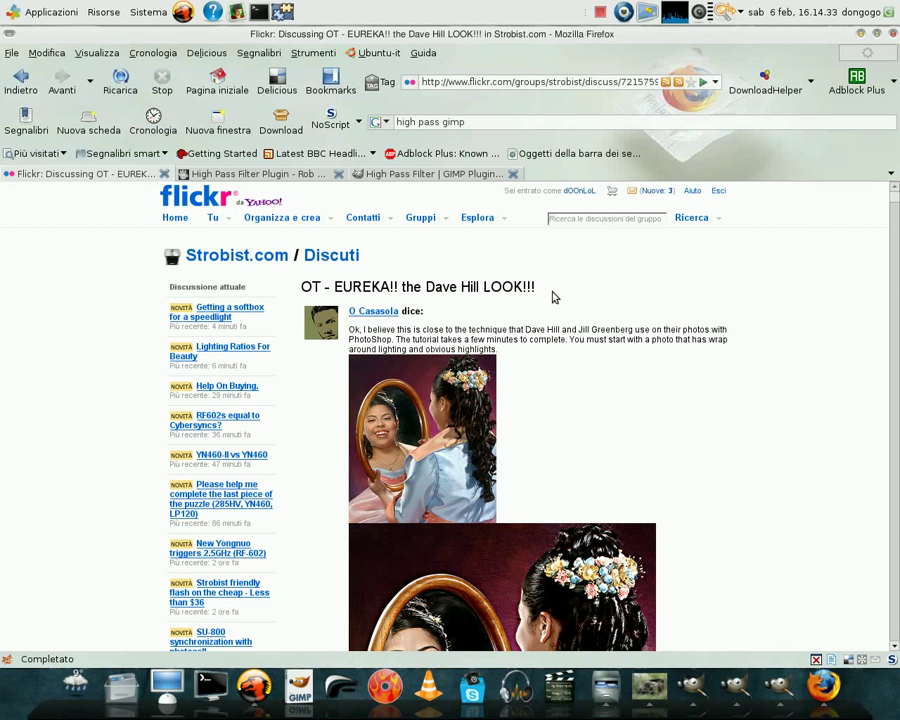
scroll(600, 290, "down", 2)
scroll(680, 320, "down", 2)
scroll(692, 330, "down", 3)
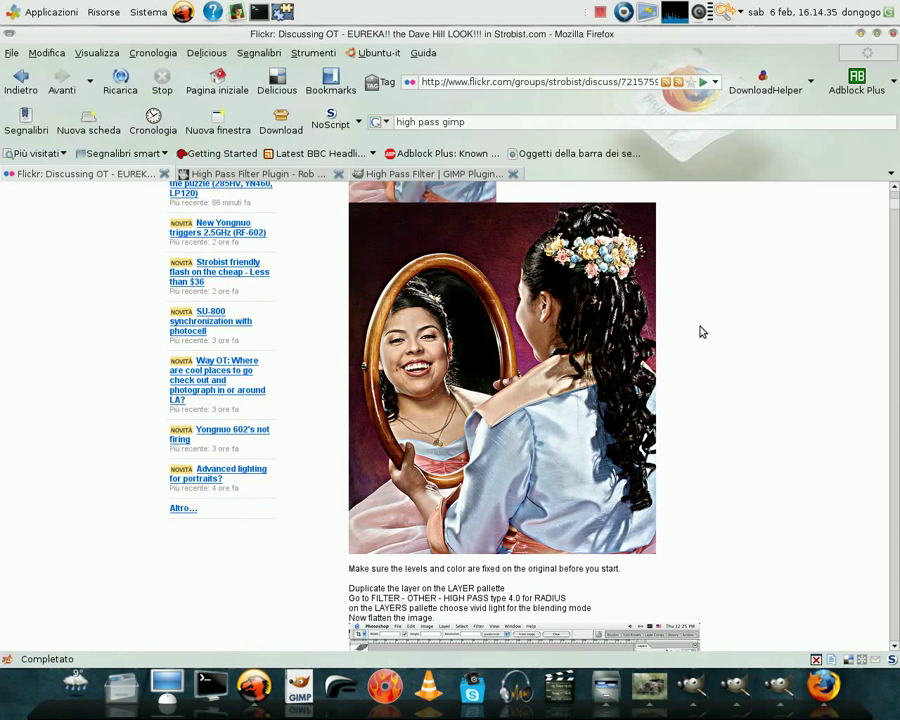
scroll(696, 330, "down", 2)
scroll(700, 331, "down", 2)
scroll(700, 330, "down", 2)
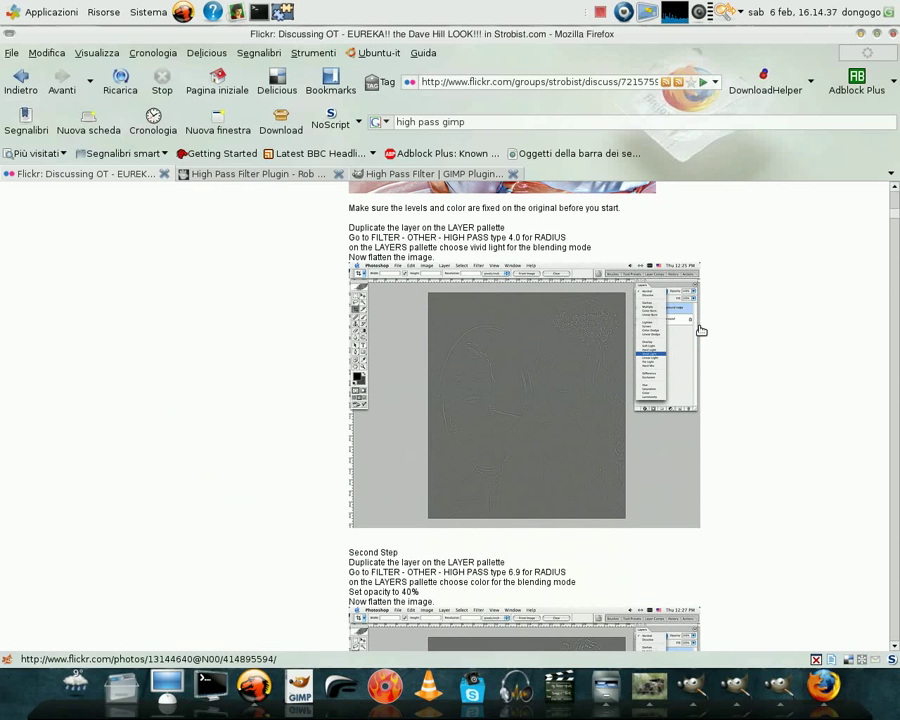
scroll(724, 375, "down", 4)
scroll(727, 382, "up", 5)
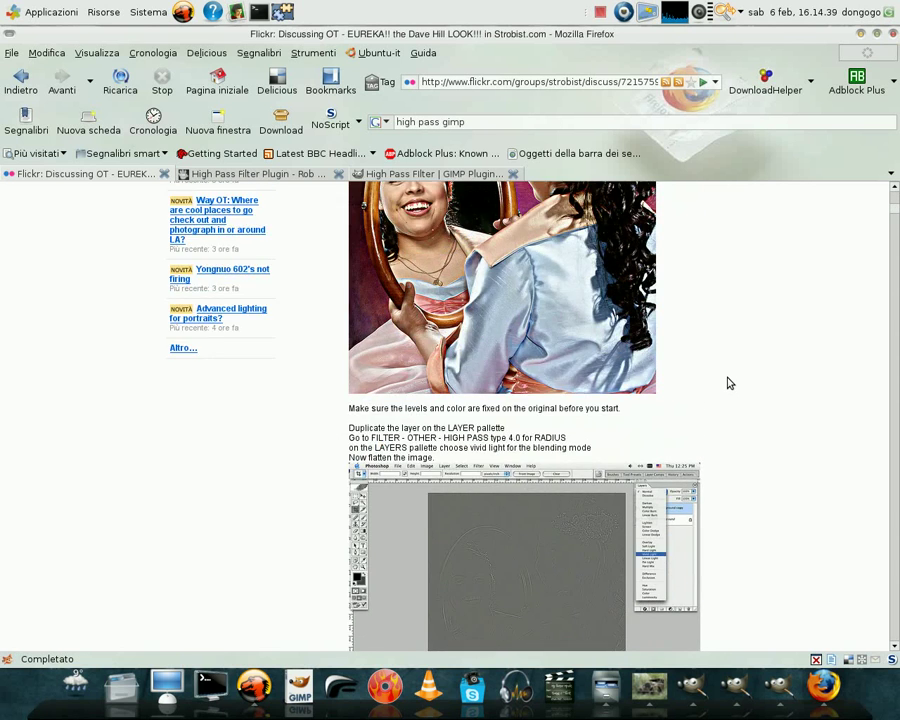
scroll(727, 382, "up", 5)
scroll(435, 276, "up", 1)
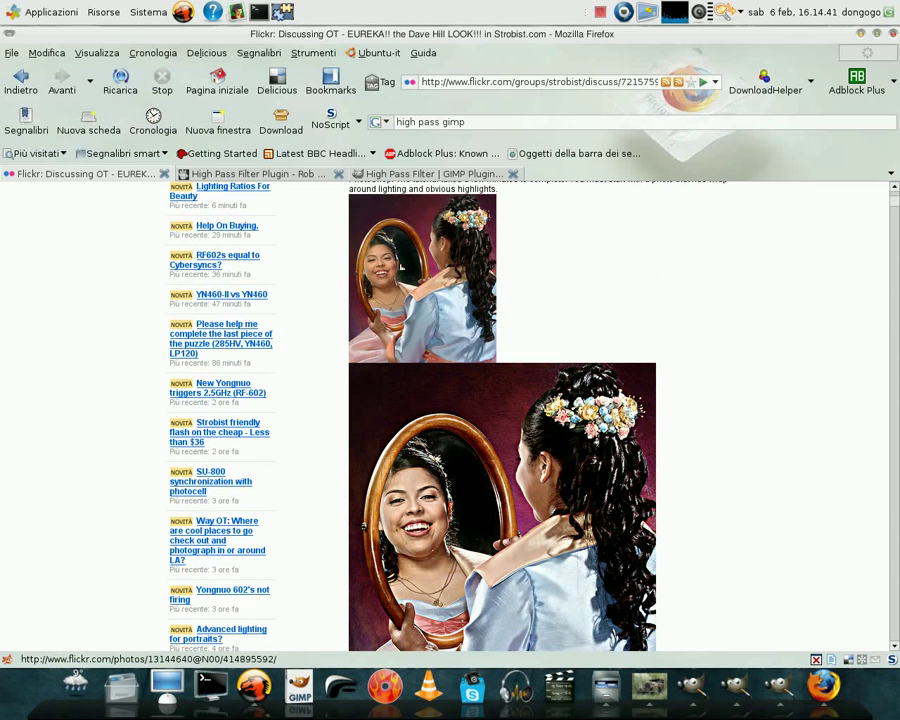
scroll(404, 266, "down", 2)
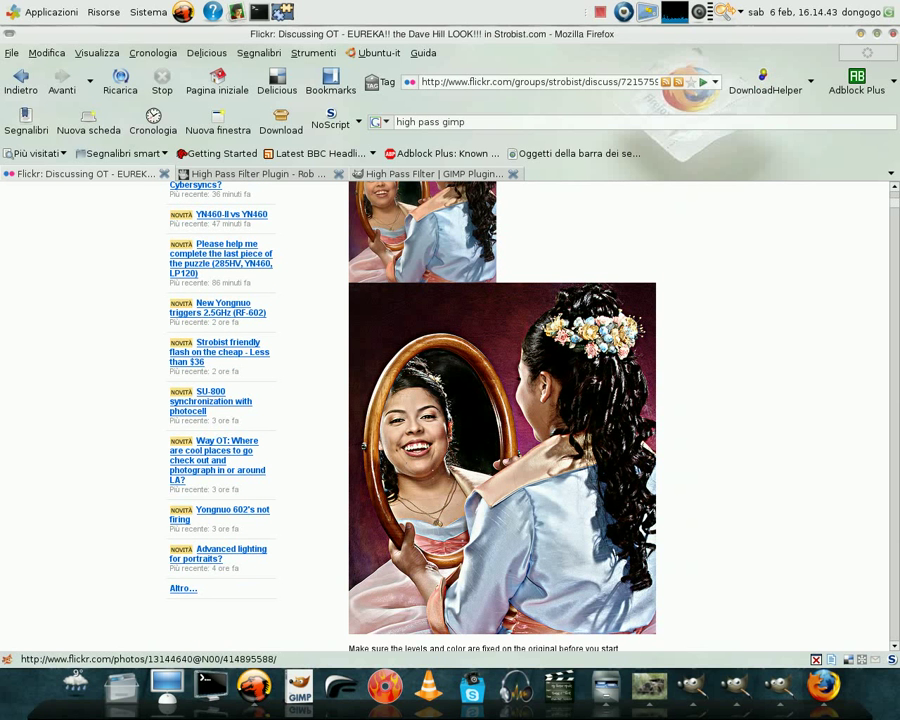
scroll(410, 305, "down", 3)
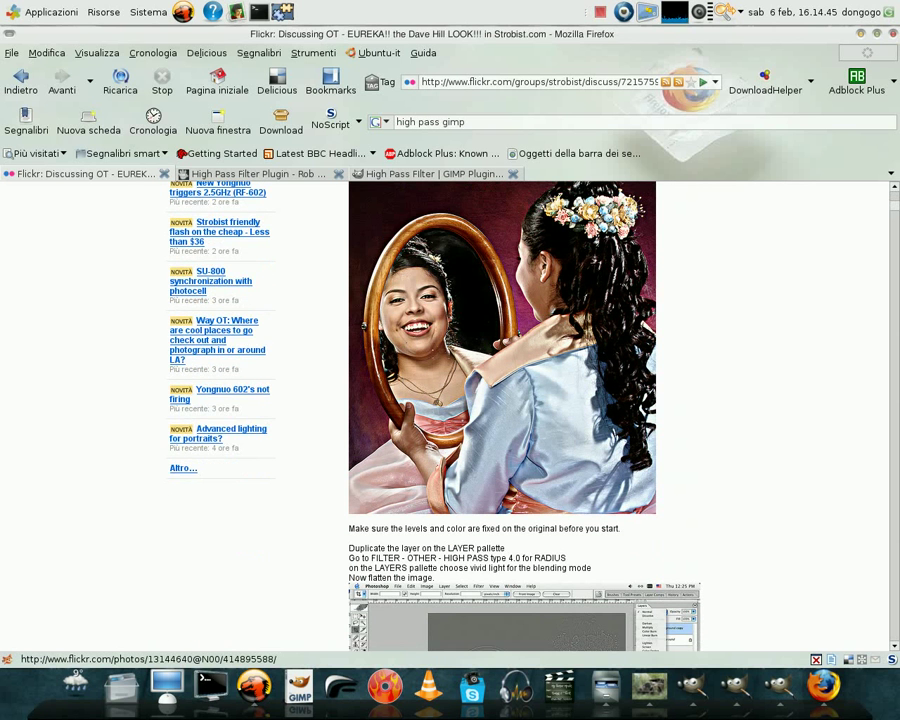
scroll(603, 390, "down", 4)
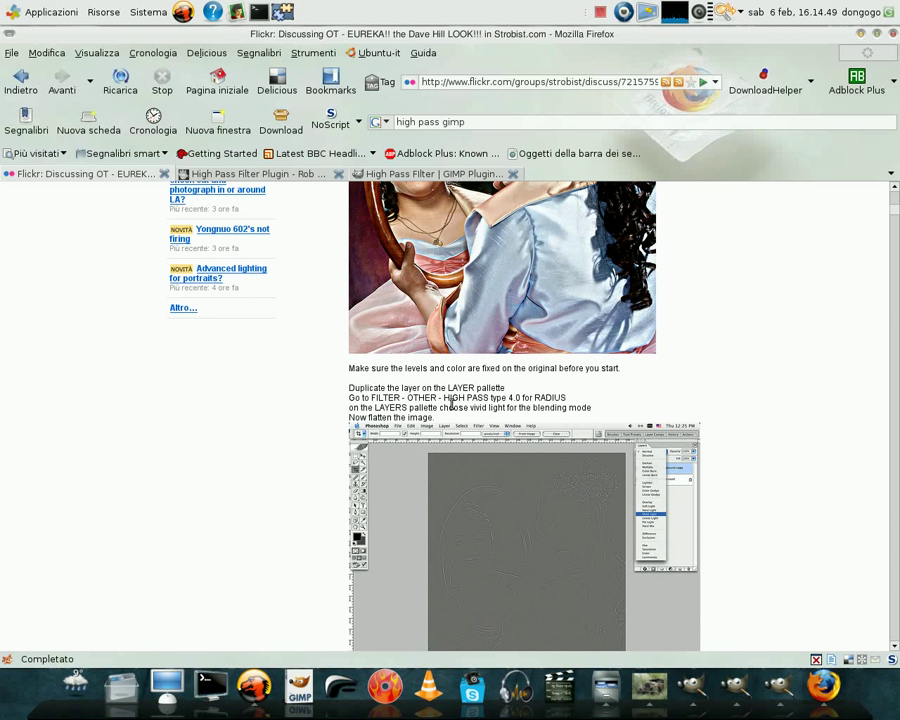
Step: Read Rob A's High Pass Filter Plugin blog post, then go to its GIMP Plugin Registry page
left_click(258, 178)
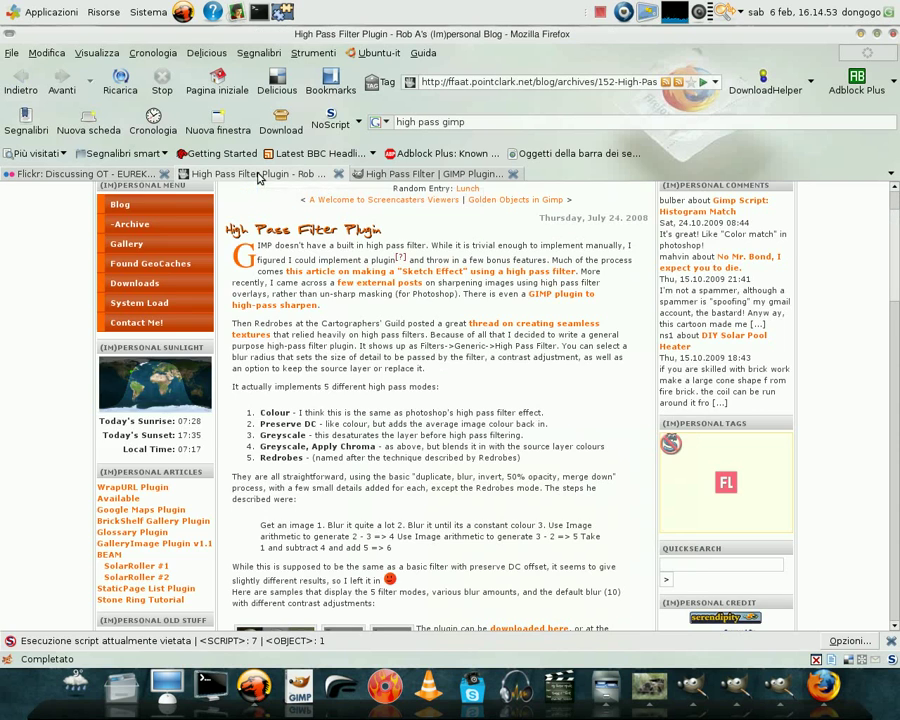
scroll(372, 305, "up", 2)
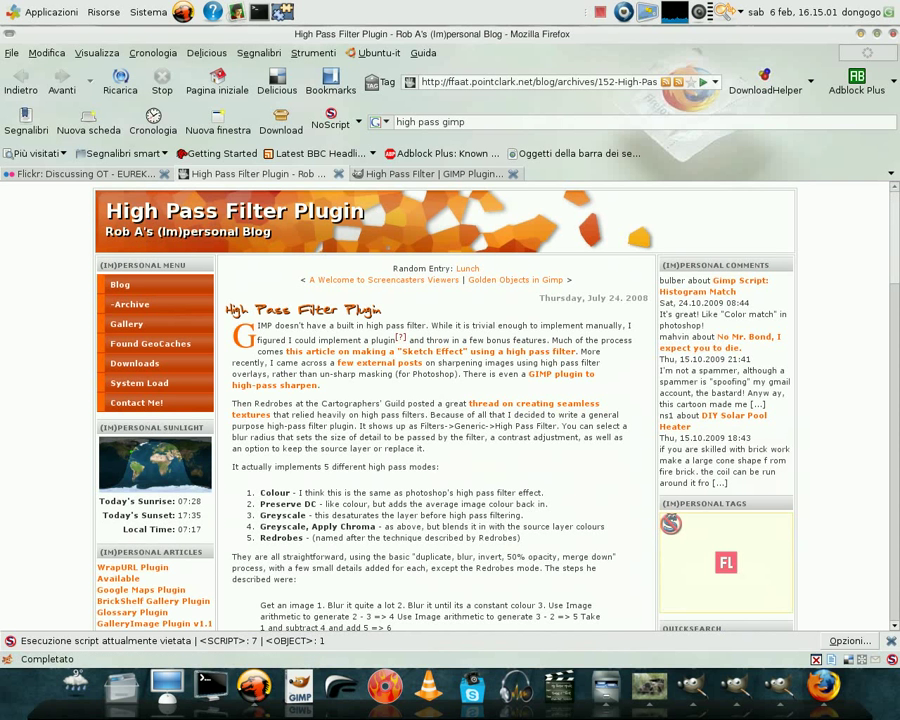
scroll(440, 370, "down", 4)
scroll(443, 366, "down", 3)
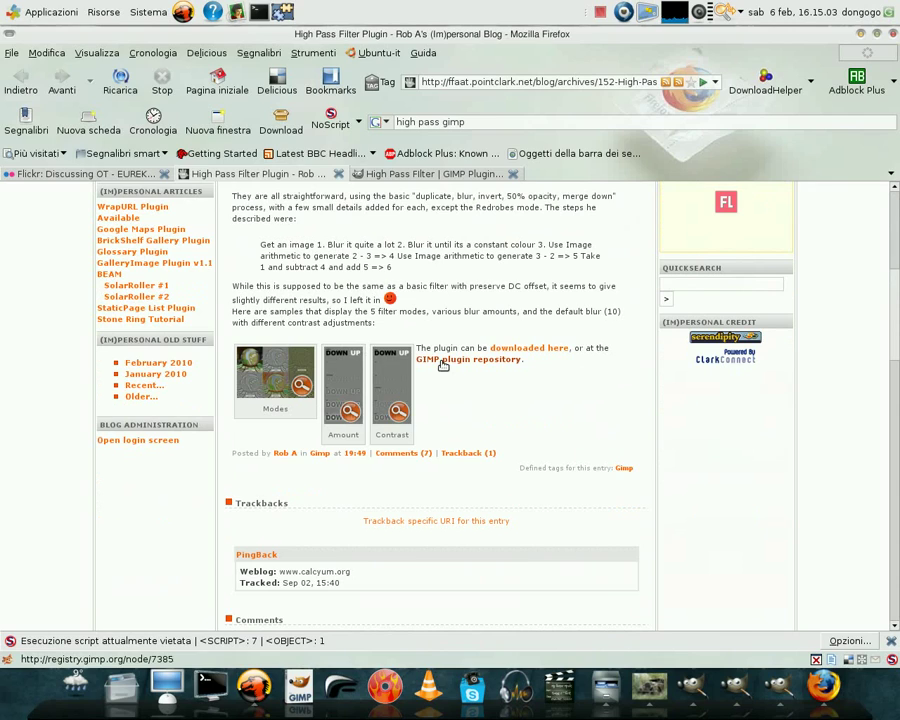
scroll(285, 412, "up", 4)
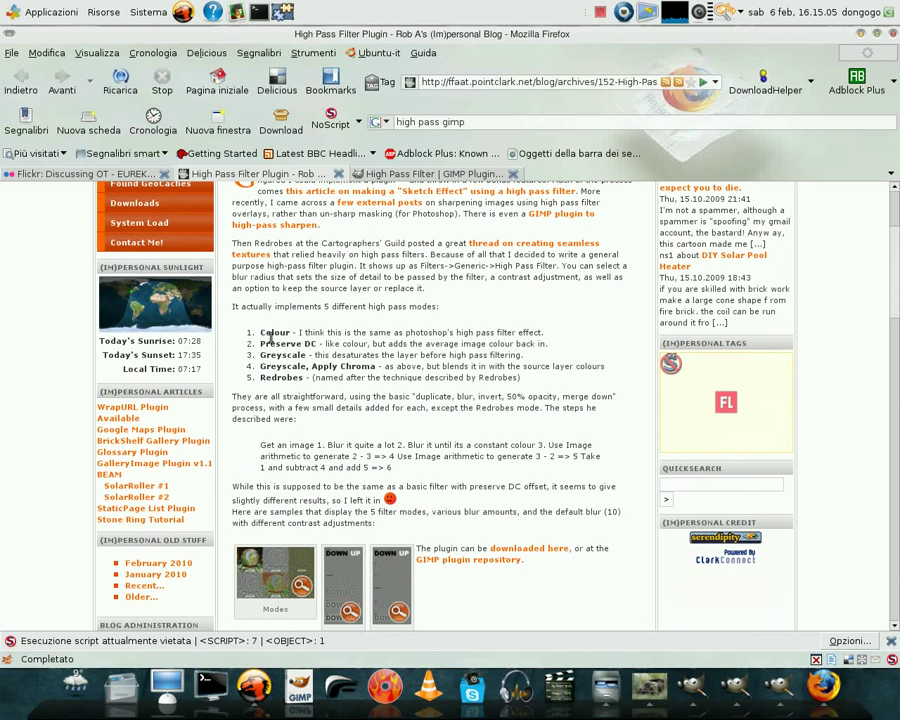
left_click(462, 180)
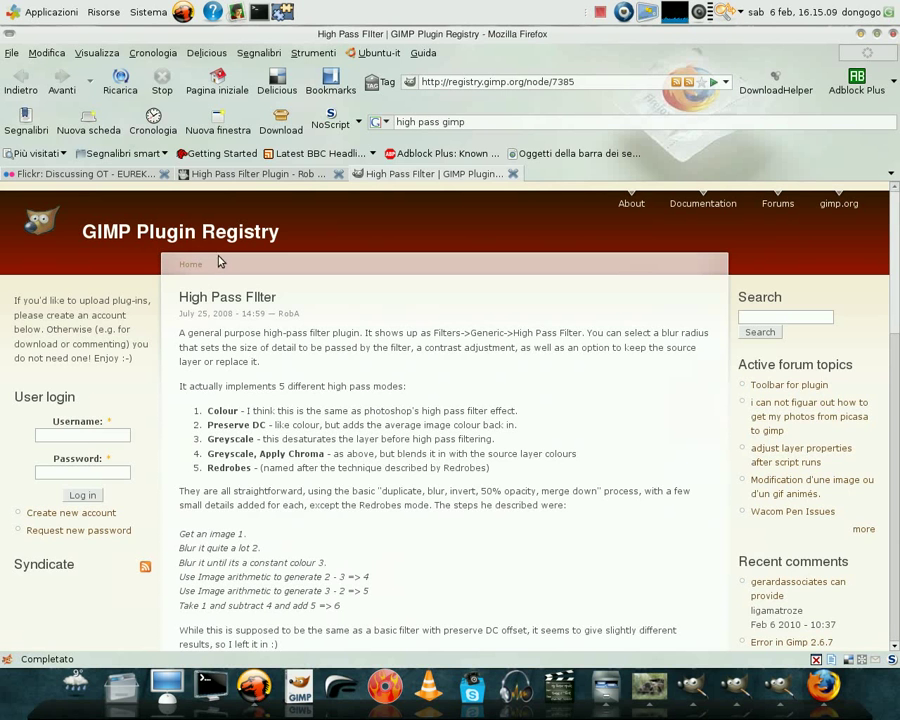
Step: Go back to the blog post tab and minimize Firefox to return to GIMP
left_click(282, 177)
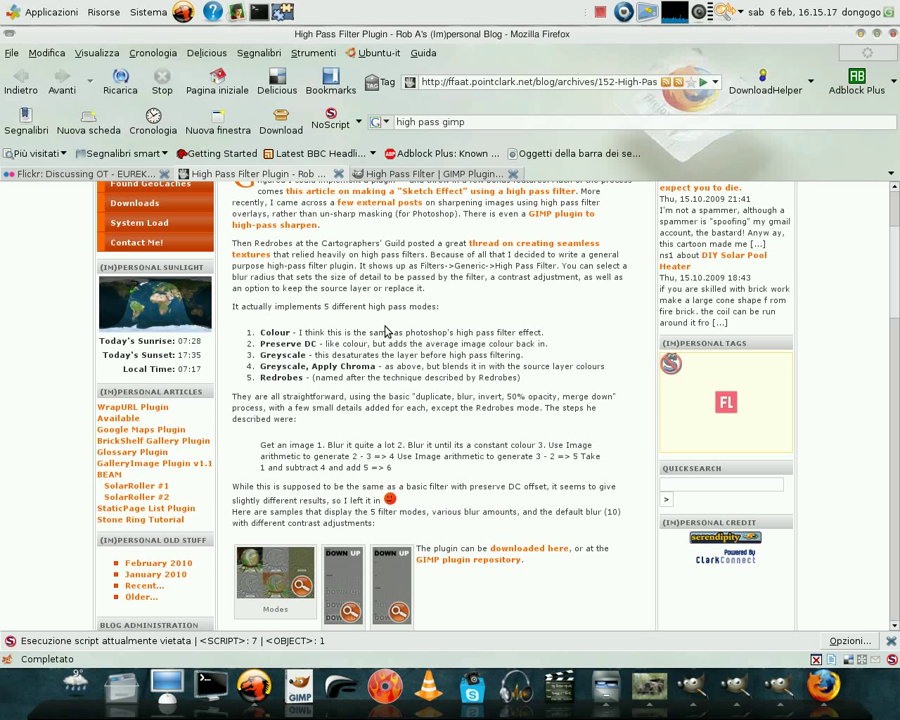
left_click(860, 35)
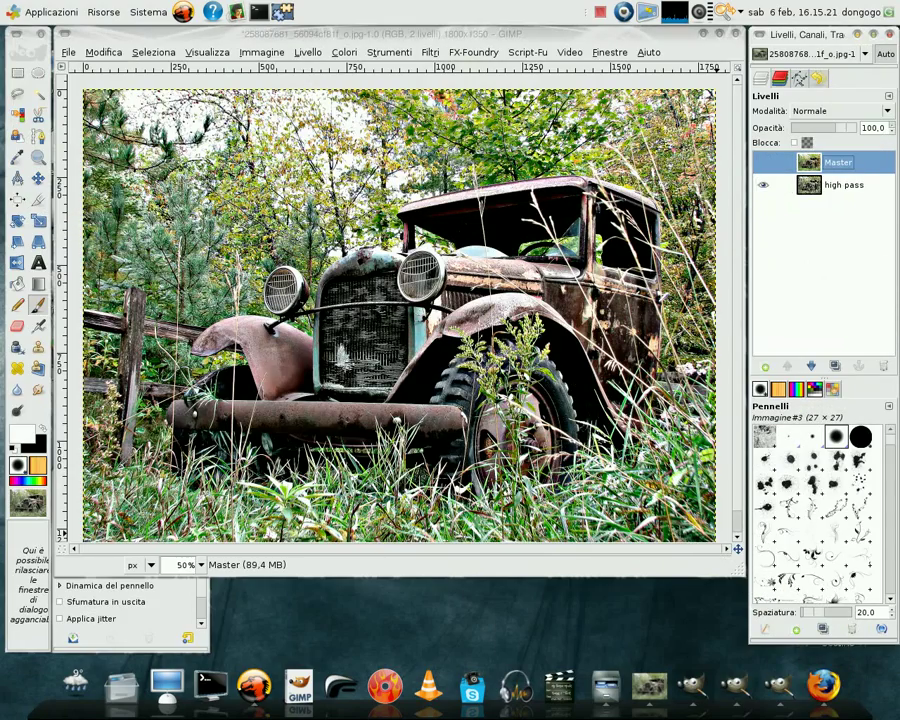
Step: Delete the old high pass layer and duplicate Master as Master-copia
left_click(836, 185)
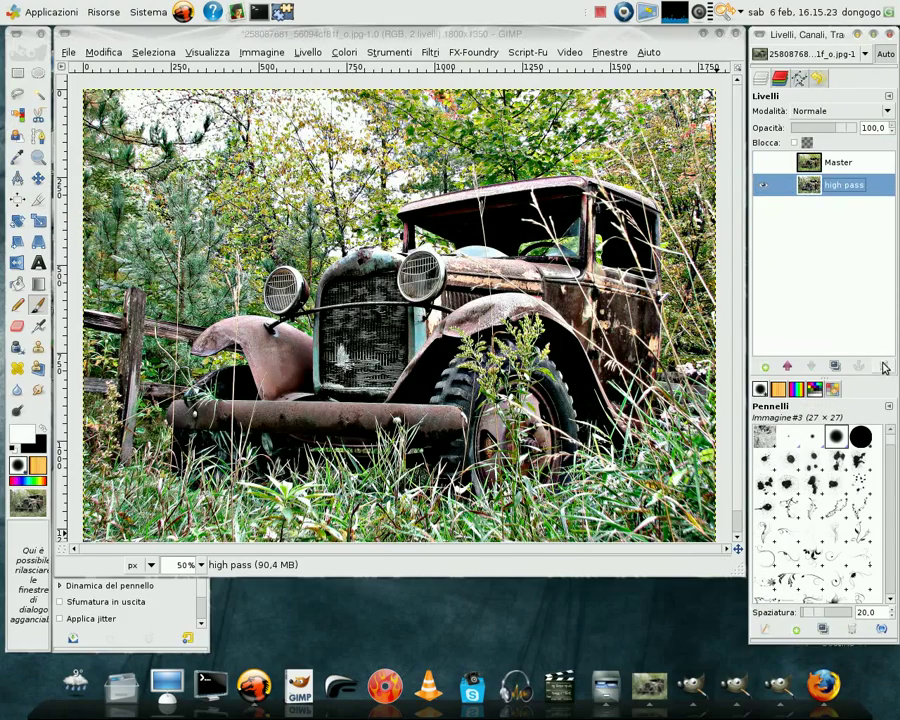
left_click(883, 367)
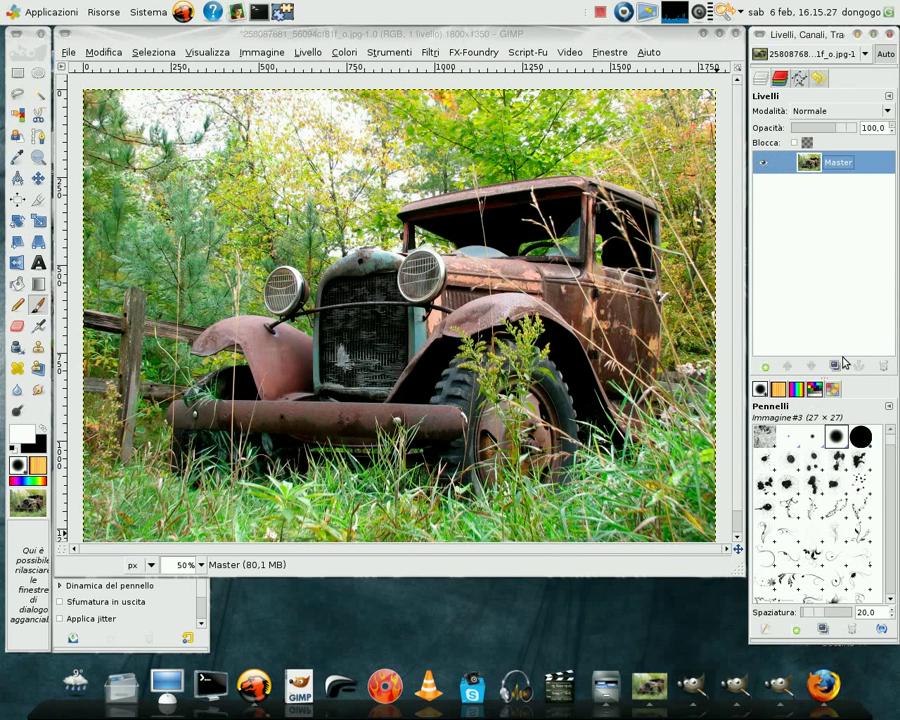
left_click(836, 366)
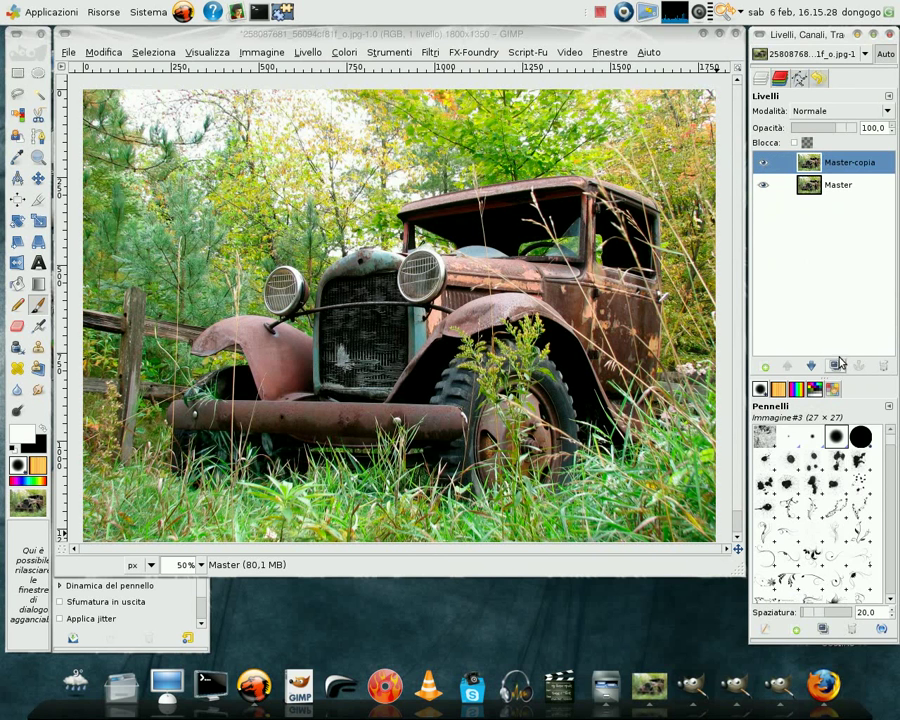
left_click(430, 52)
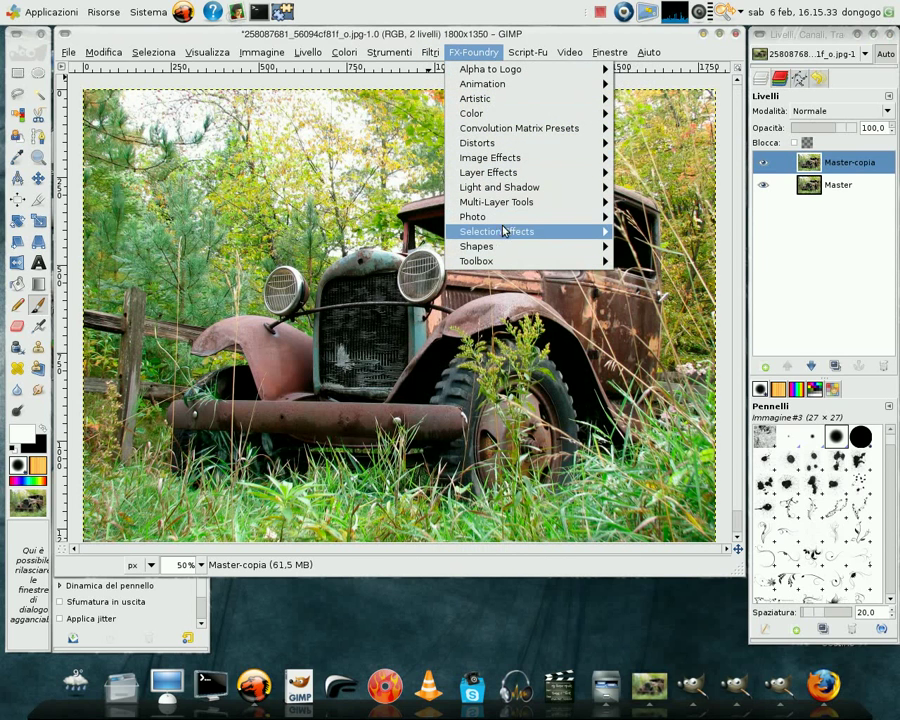
mouse_move(520, 216)
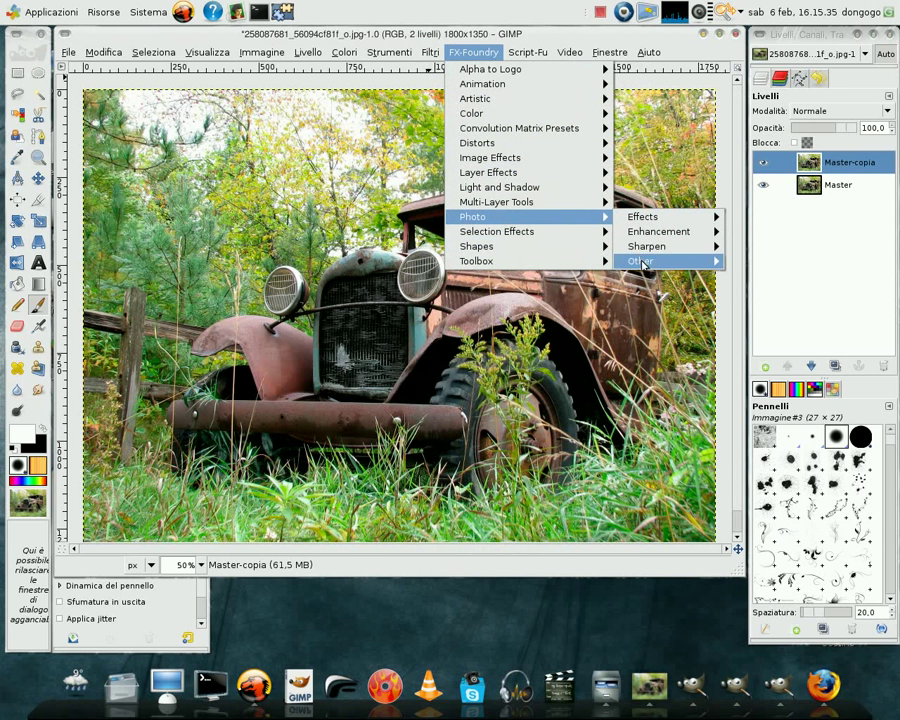
Step: Run the FX-Foundry High Pass Filter on Master-copia with filter radius 4, keeping the original
mouse_move(668, 261)
left_click(766, 260)
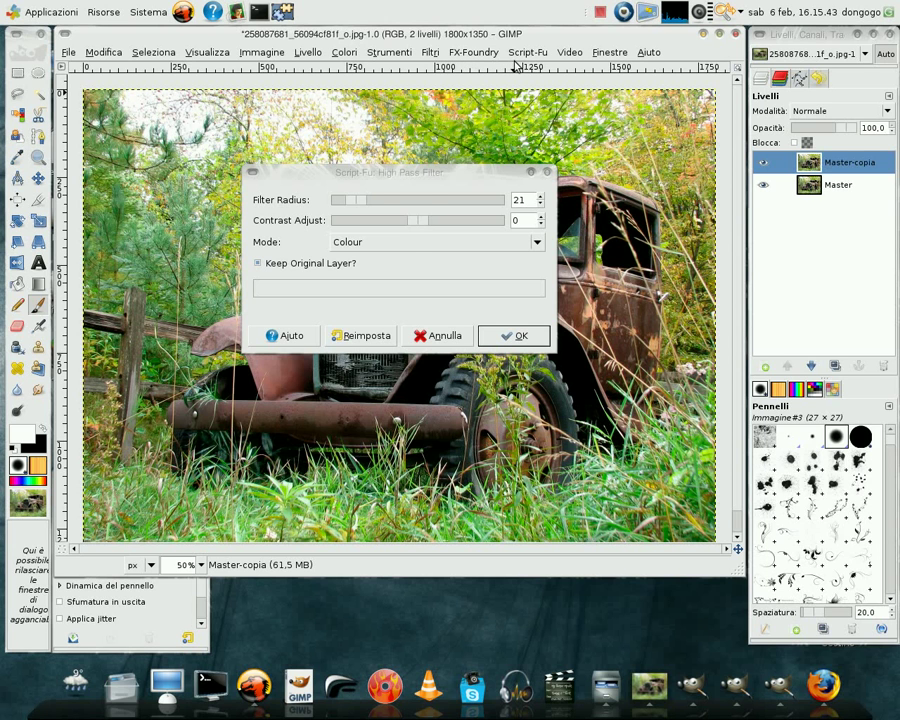
left_click_drag(433, 177, 437, 168)
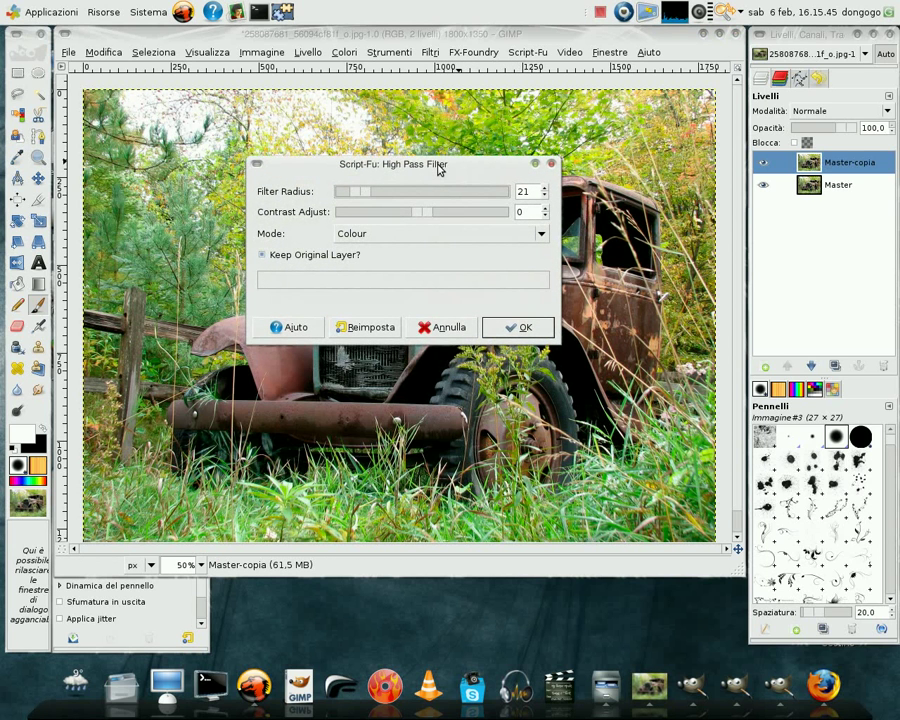
left_click(543, 188)
type("4")
key("Tab")
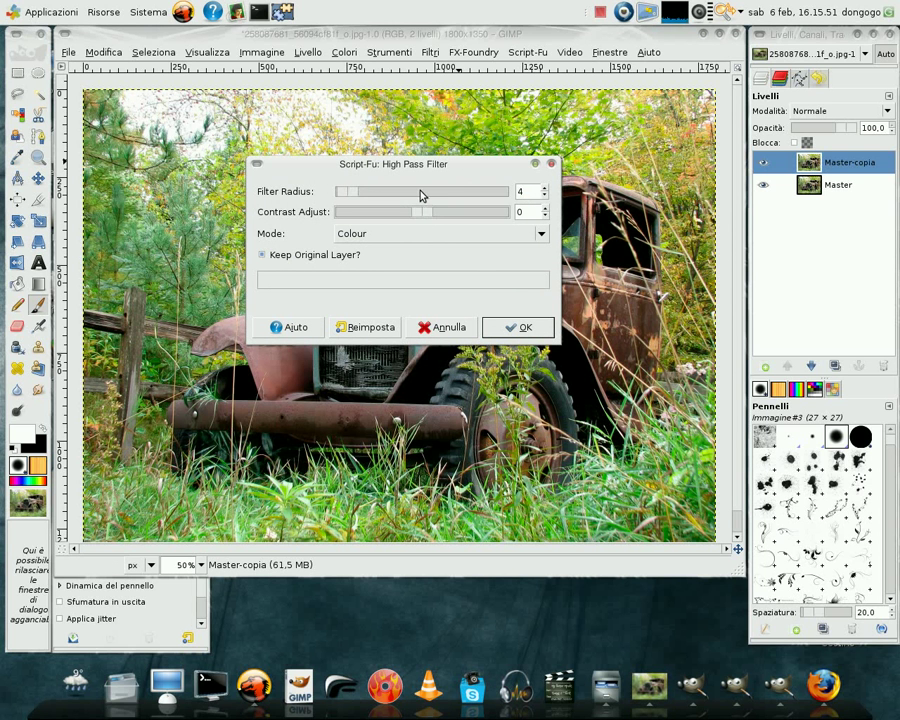
left_click_drag(421, 165, 427, 157)
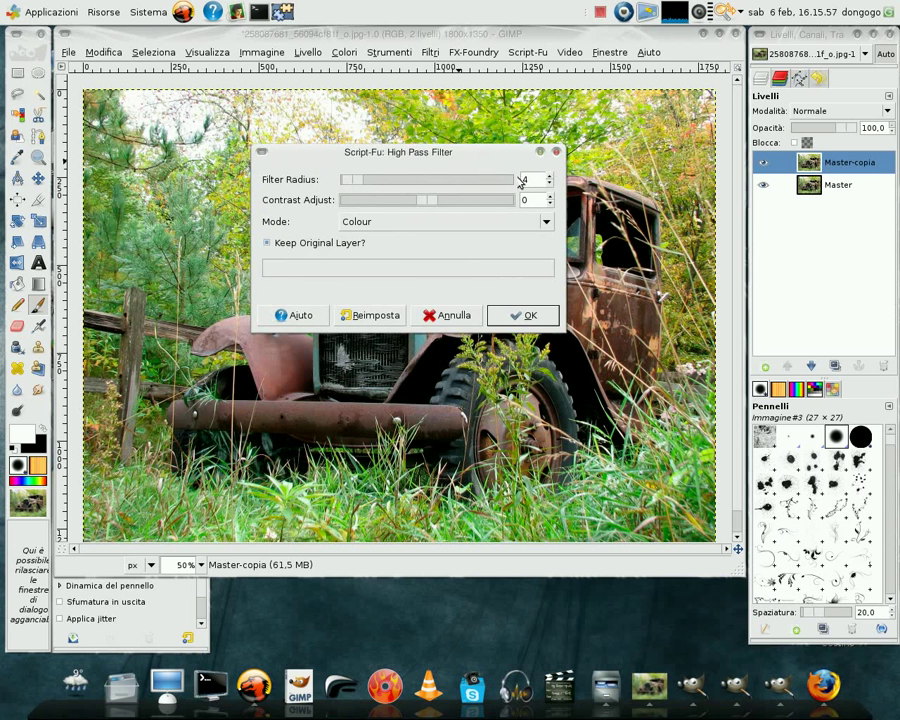
left_click(525, 316)
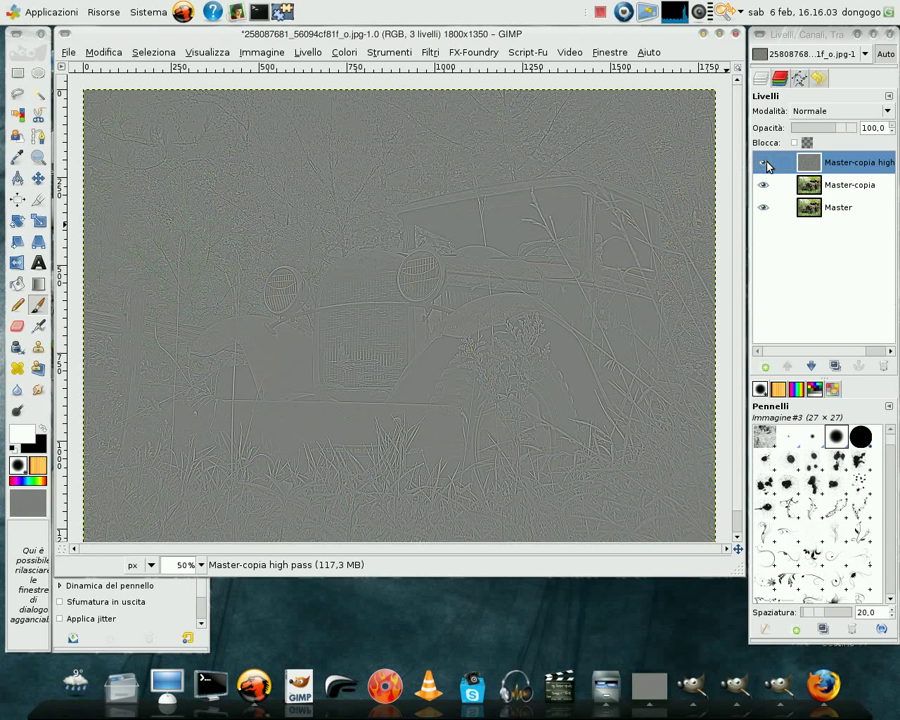
Step: Set the high-pass layer to Luce forte (hard light) mode, compare, and merge it down
left_click(820, 113)
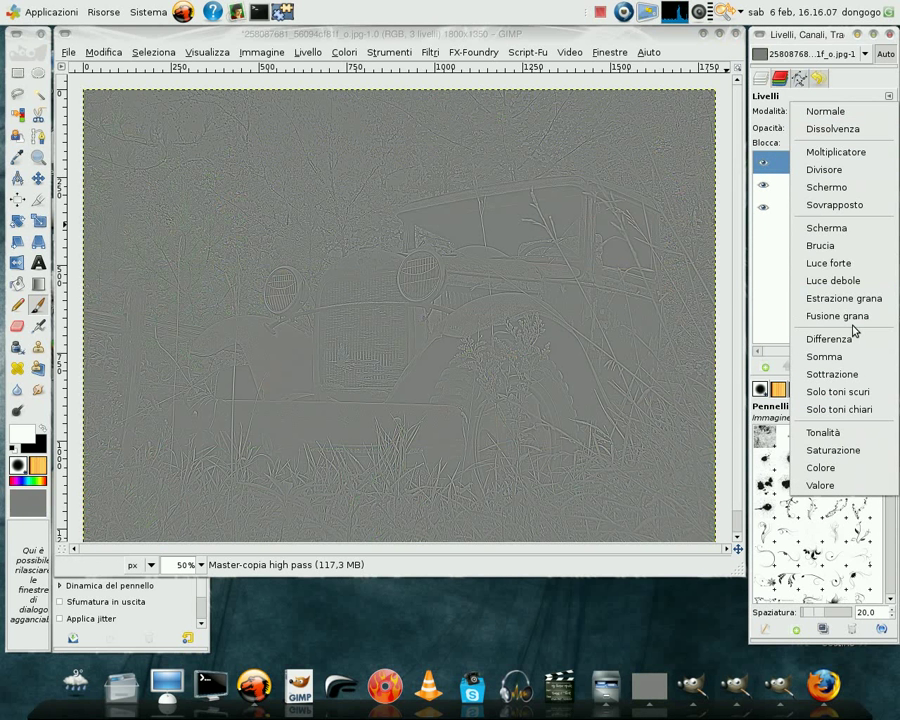
left_click(840, 263)
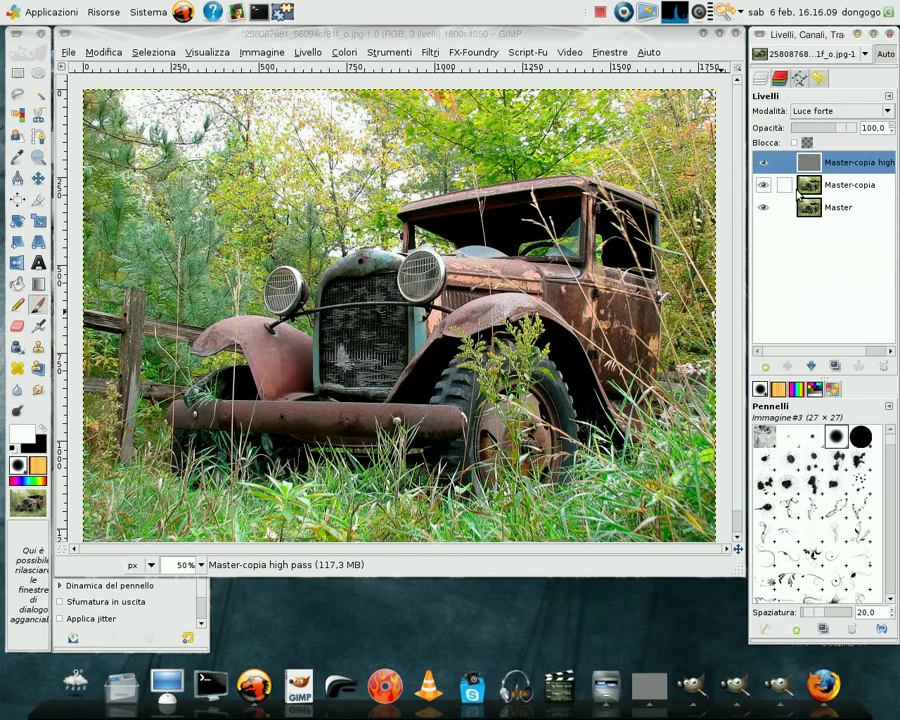
left_click(764, 165)
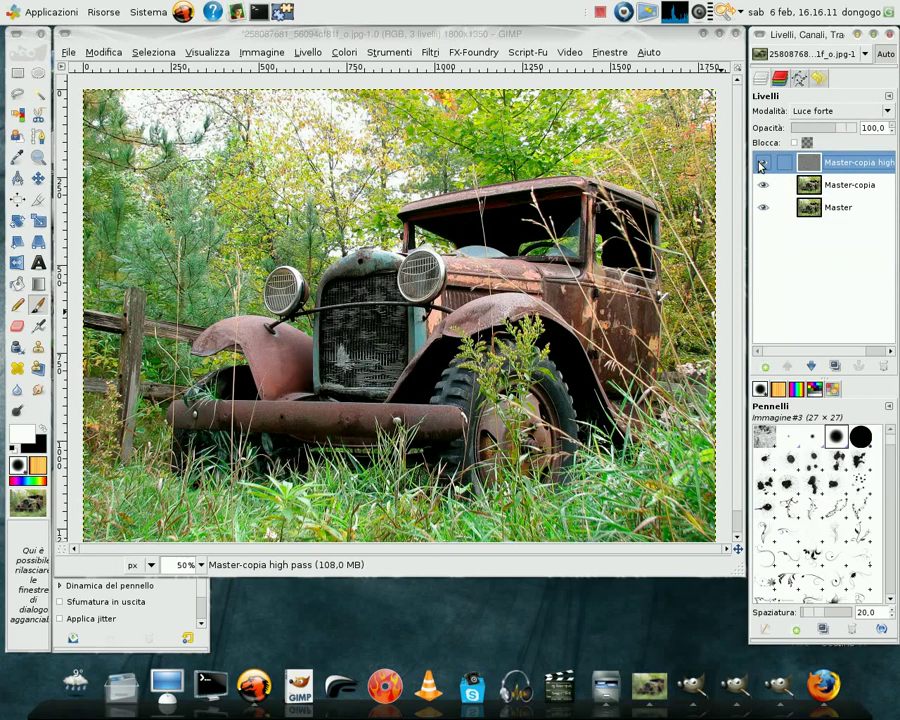
left_click(762, 164)
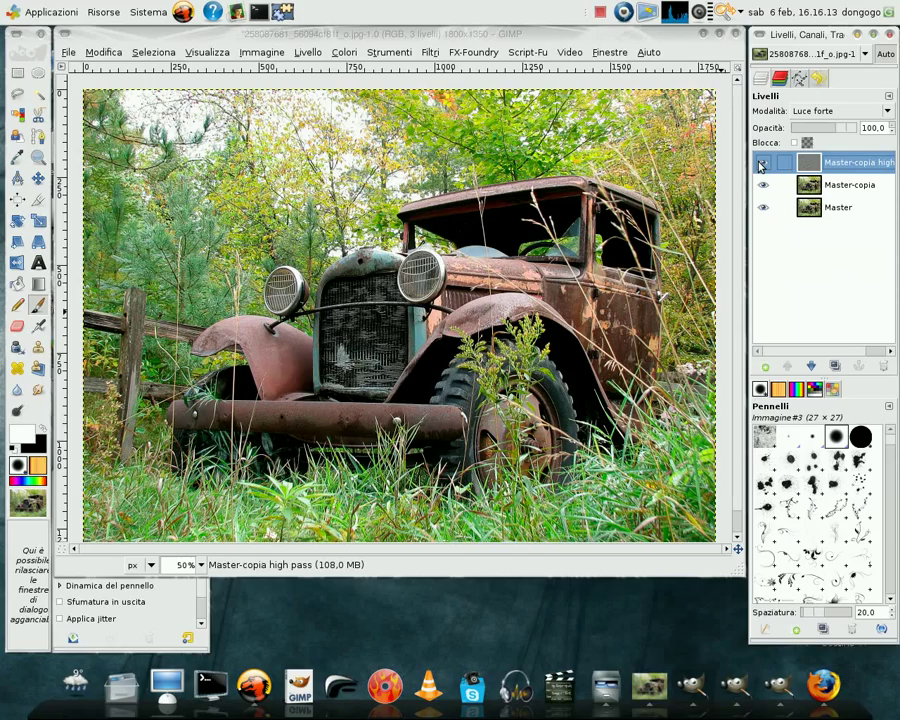
right_click(800, 165)
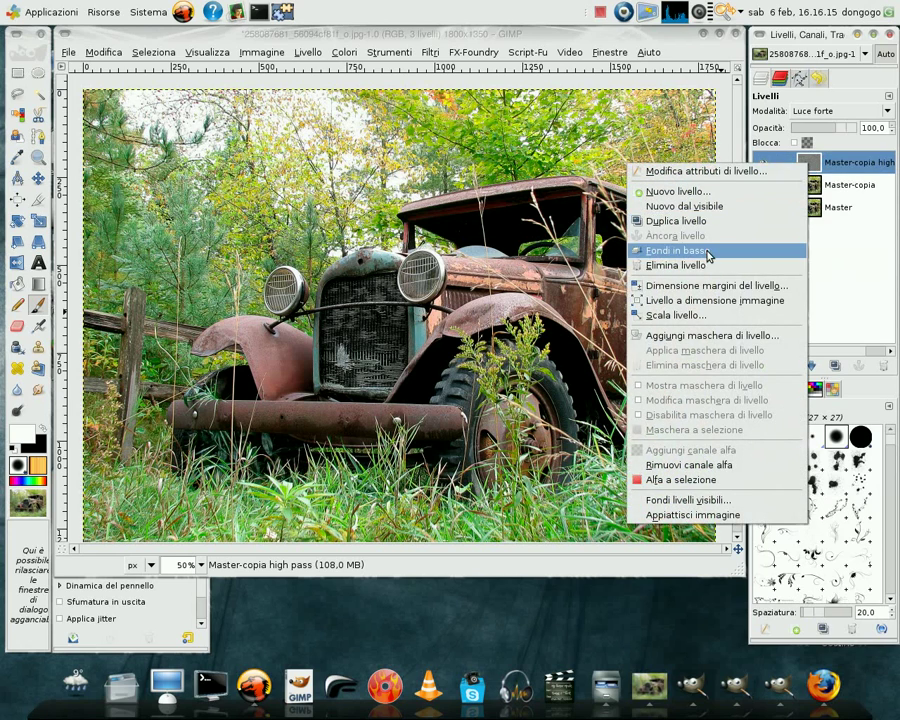
left_click(704, 250)
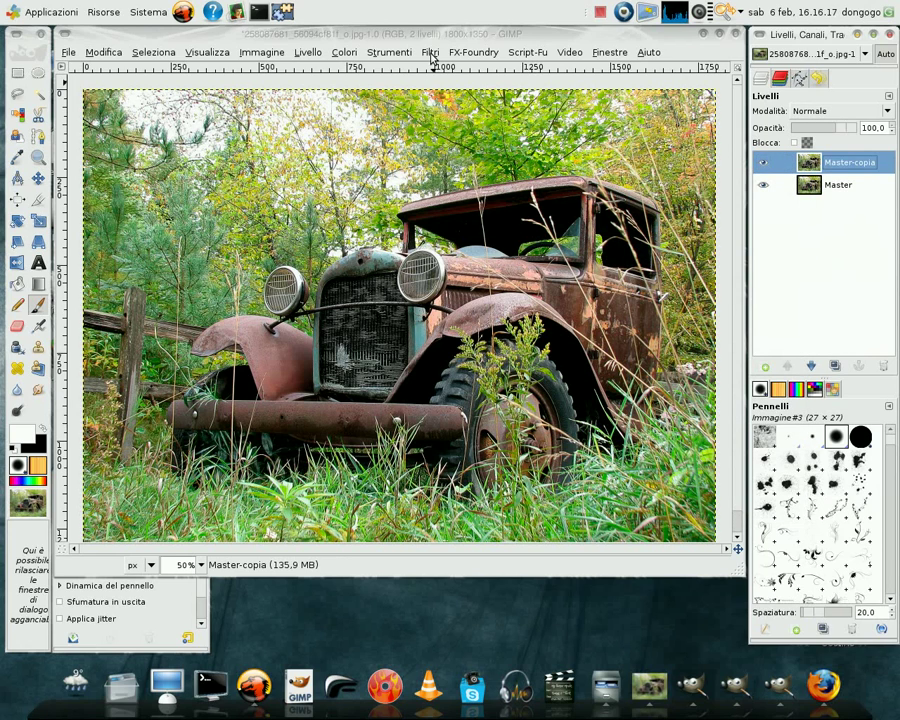
Step: Re-run the High Pass Filter on Master-copia with a filter radius of 7
left_click(432, 52)
left_click(480, 84)
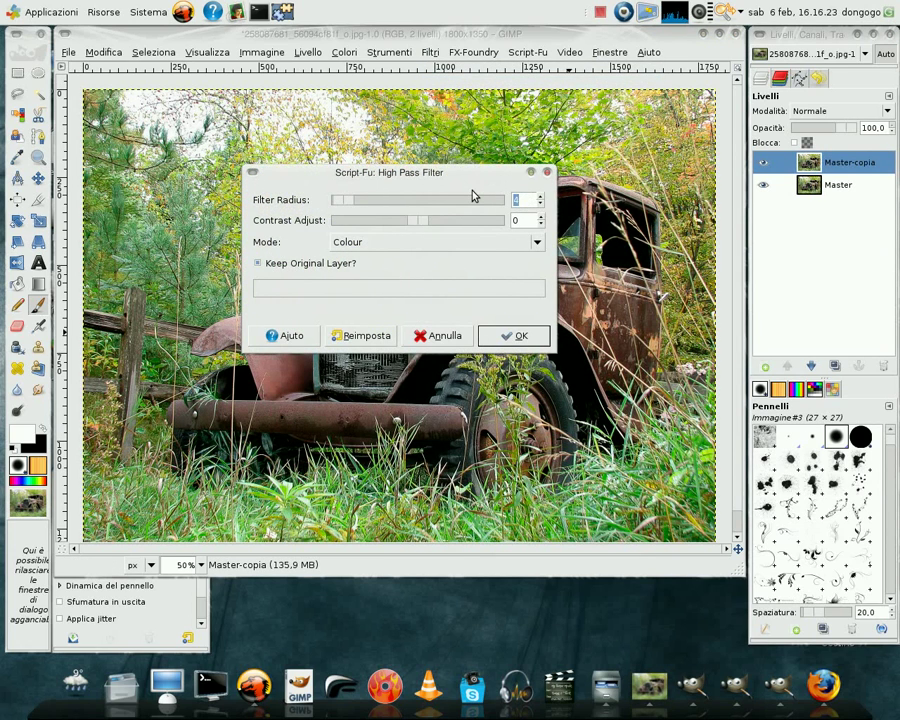
type("7")
left_click(515, 339)
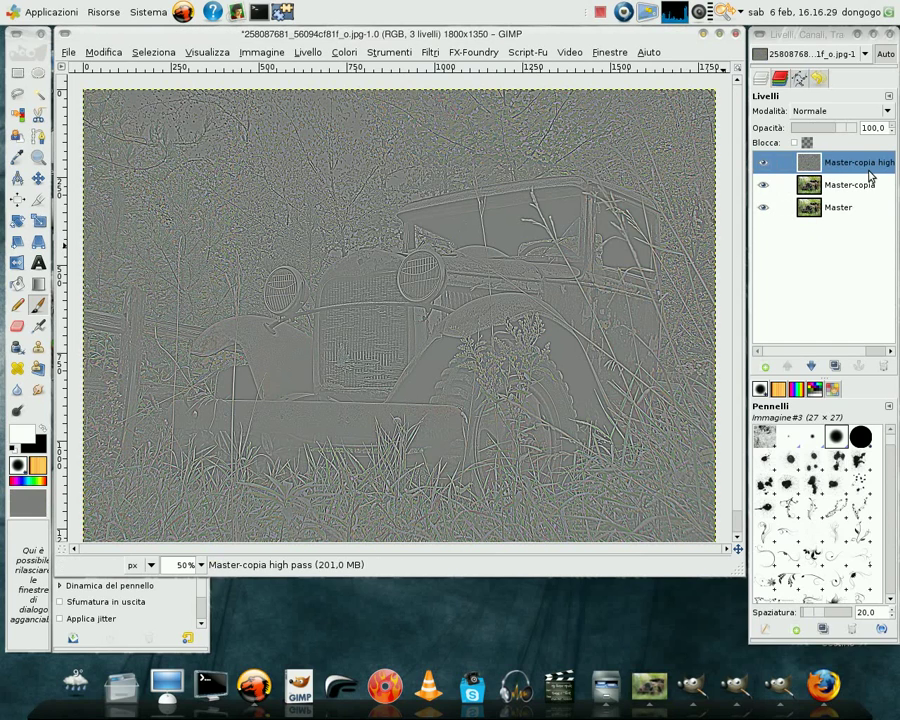
Step: Blend the radius-7 high-pass layer in Colore mode at 40% opacity and merge it down
left_click(838, 117)
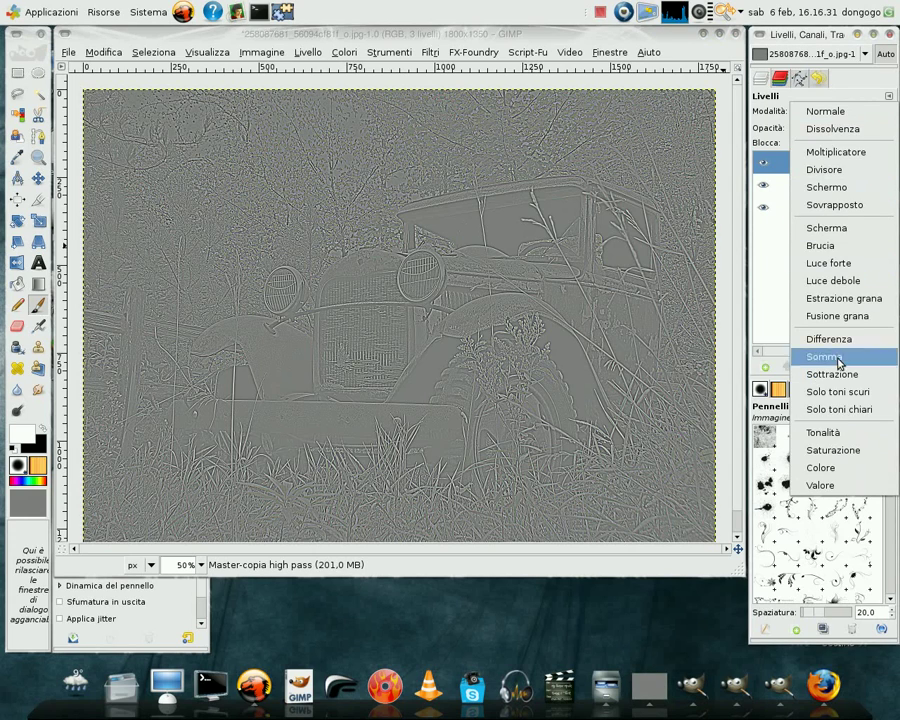
left_click(838, 476)
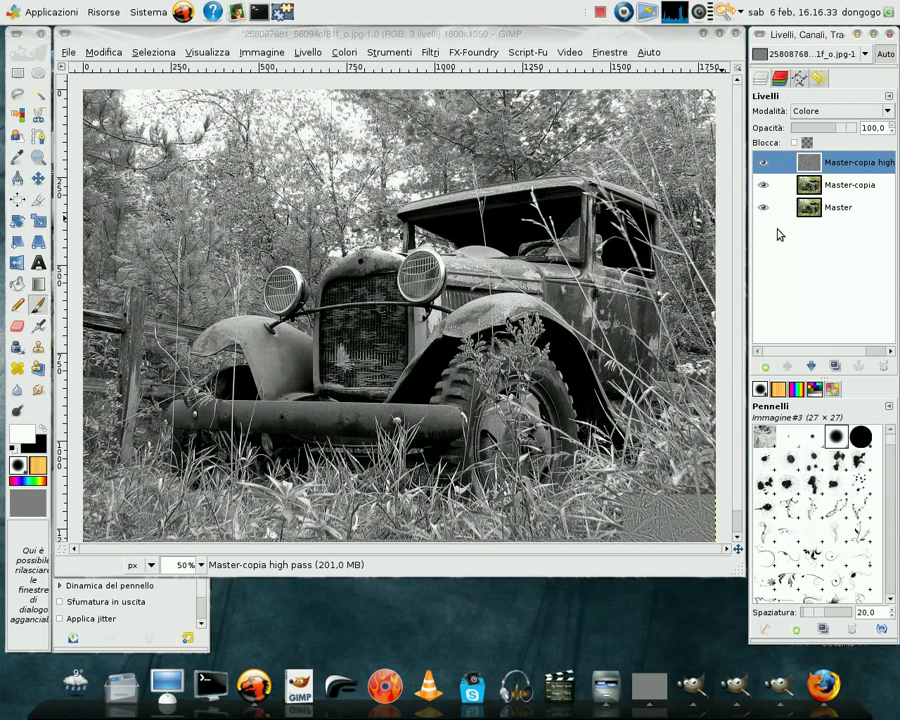
left_click_drag(876, 128, 812, 131)
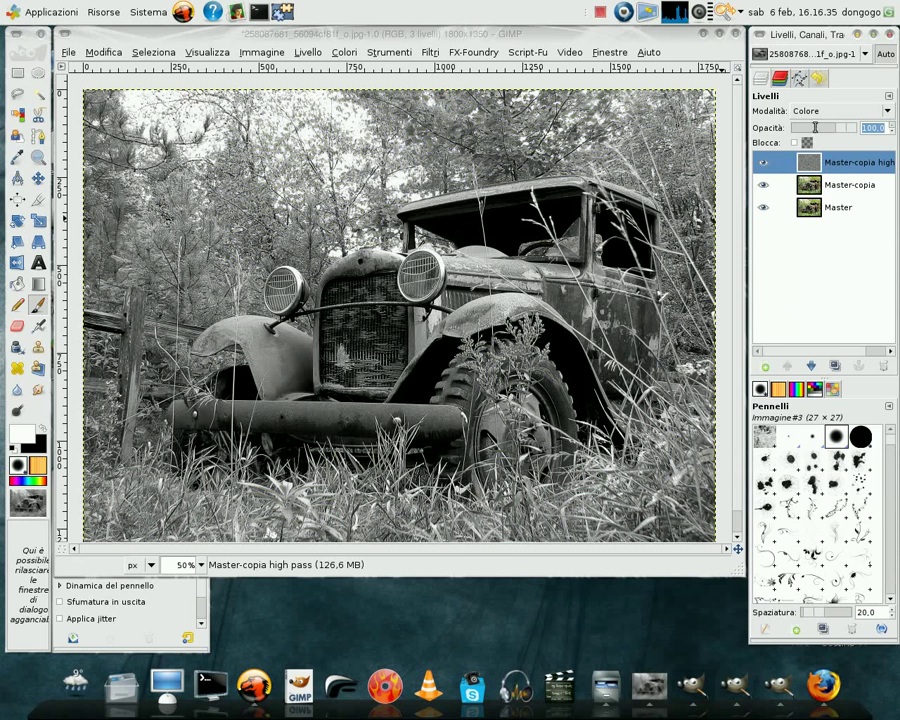
type("40")
key("Return")
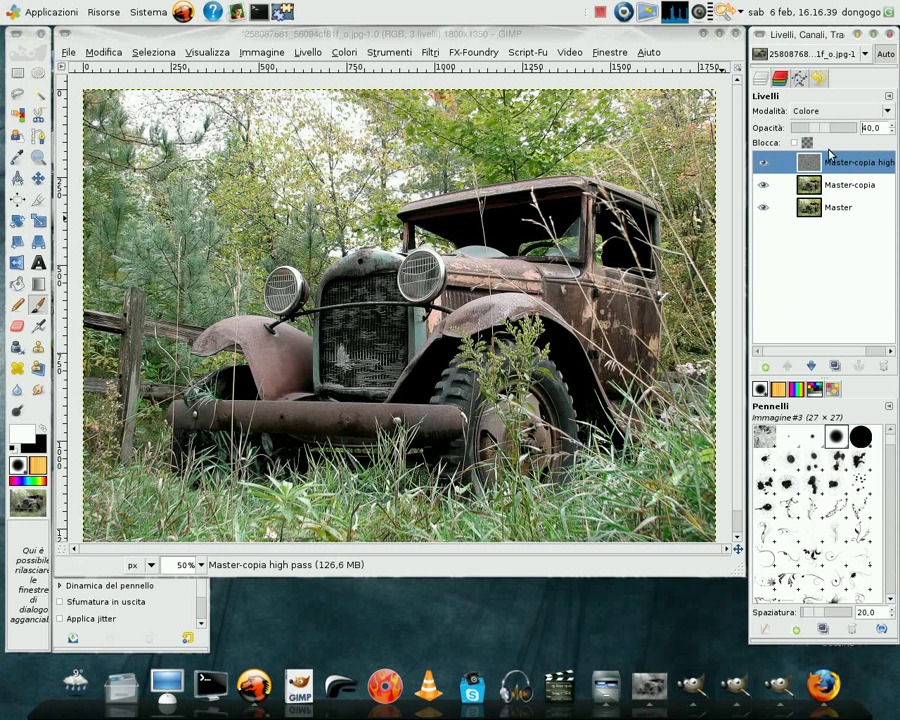
right_click(806, 165)
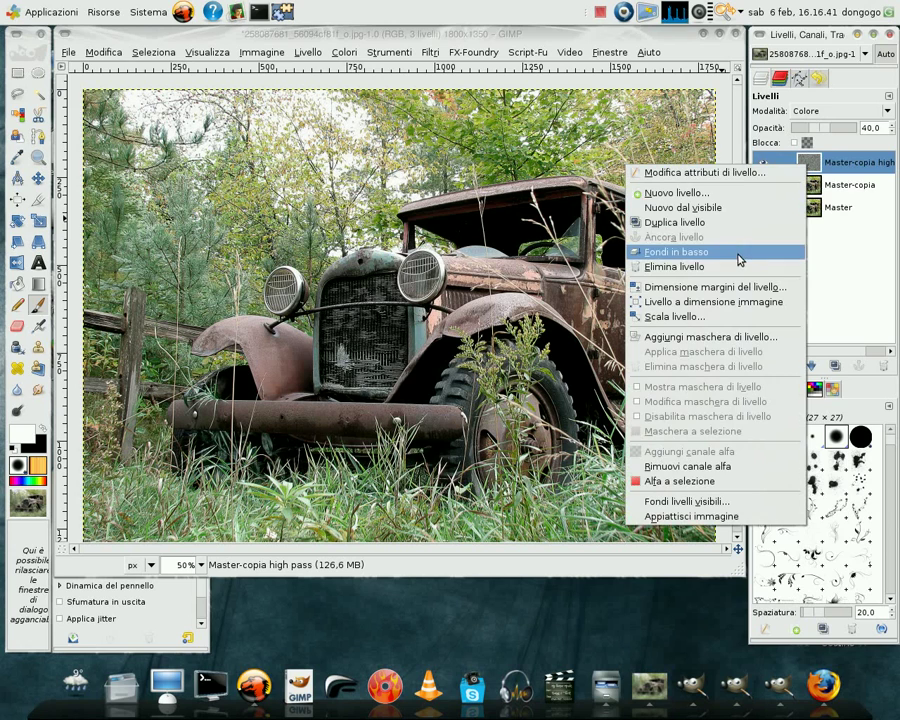
left_click(739, 259)
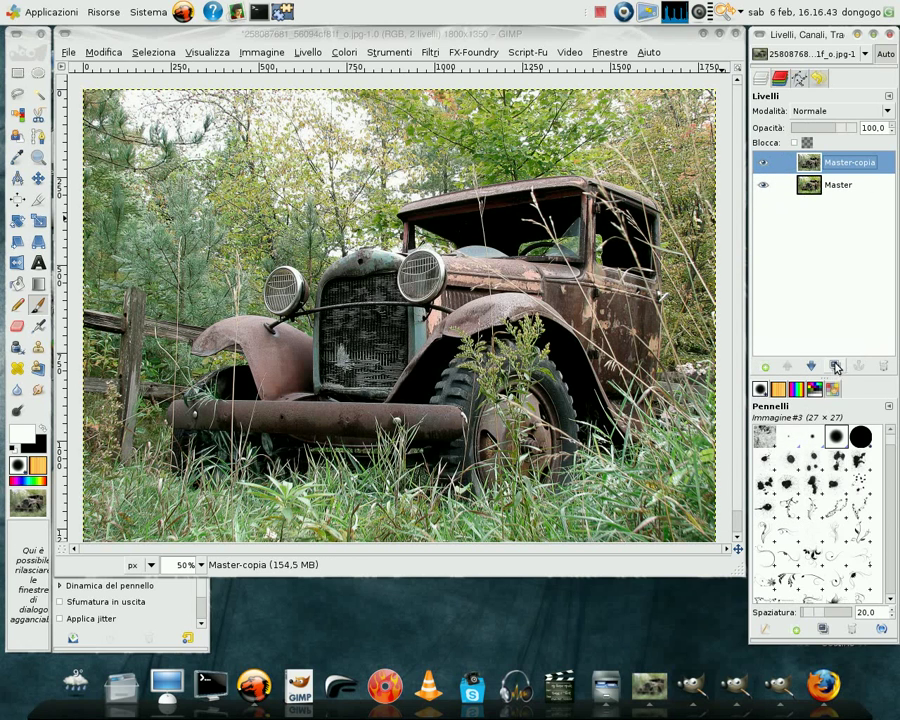
Step: Duplicate Master-copia and apply a 9-pixel Gaussian blur to the copy
left_click(836, 367)
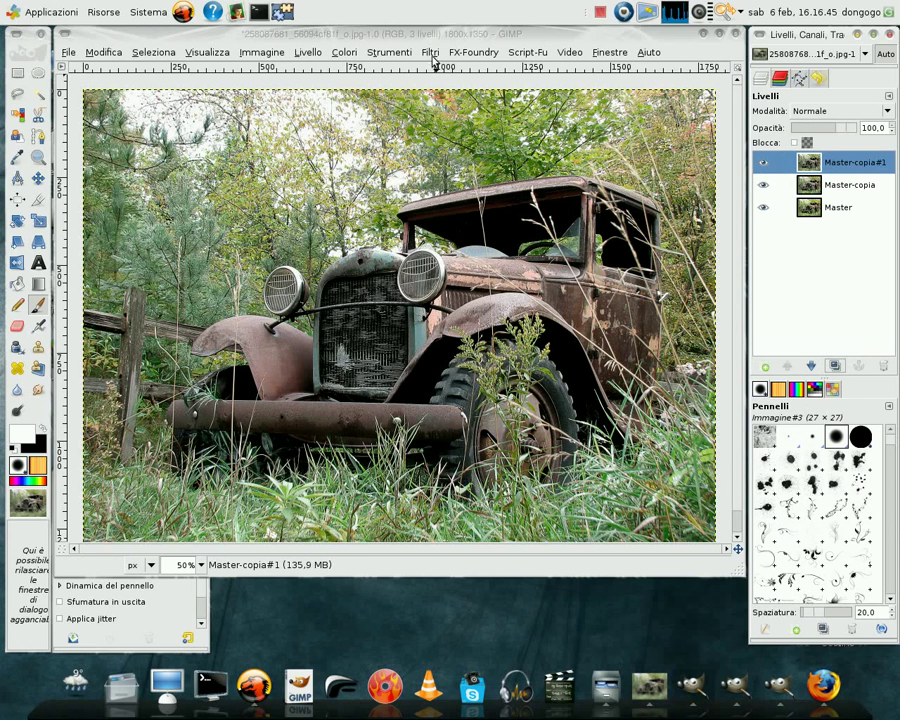
left_click(431, 54)
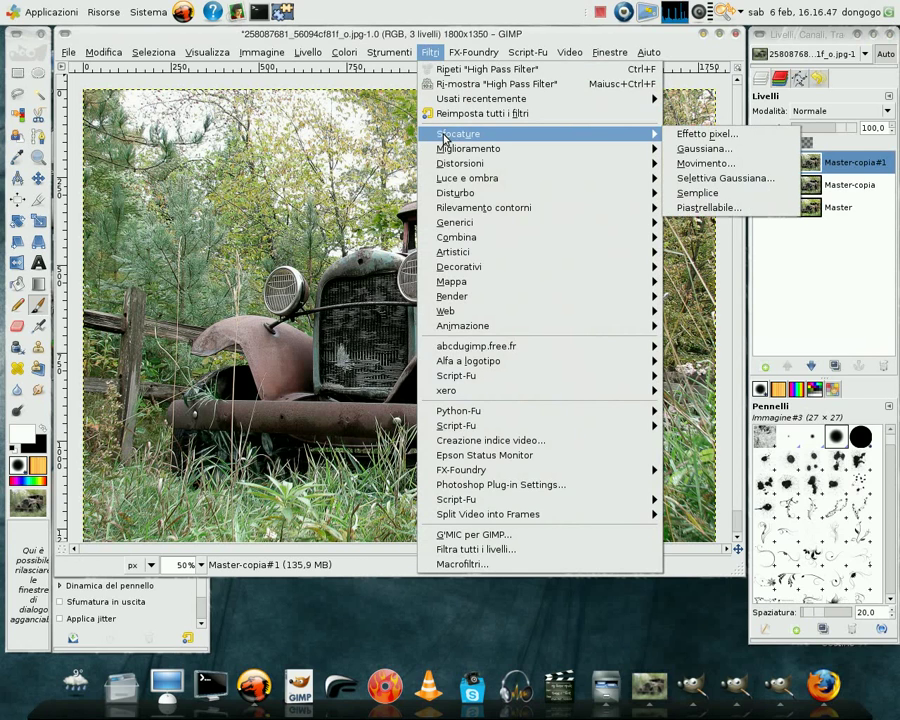
left_click(724, 149)
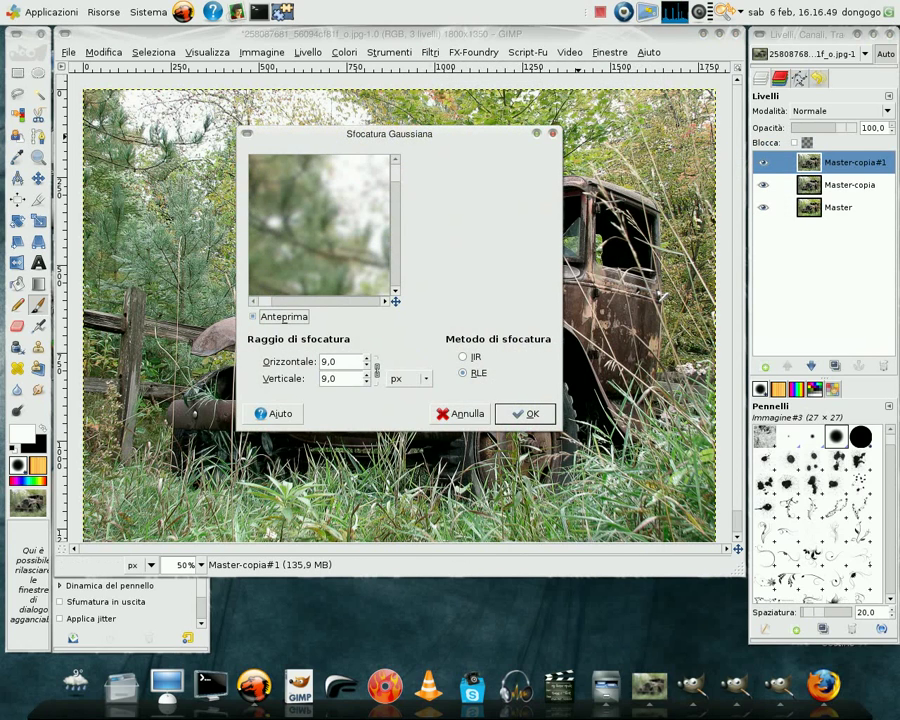
left_click_drag(396, 194, 396, 200)
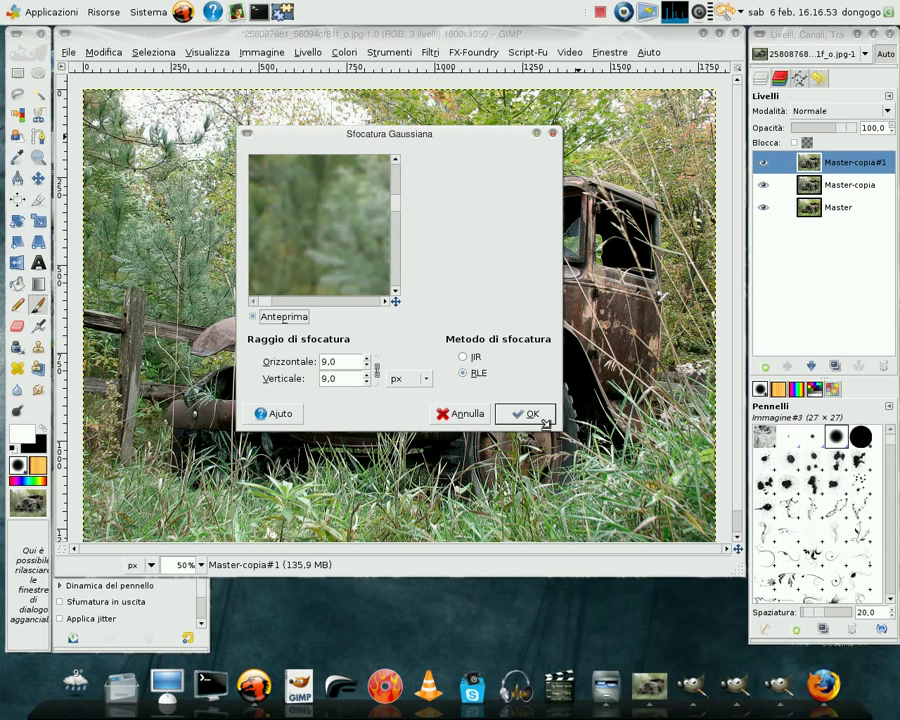
left_click(533, 415)
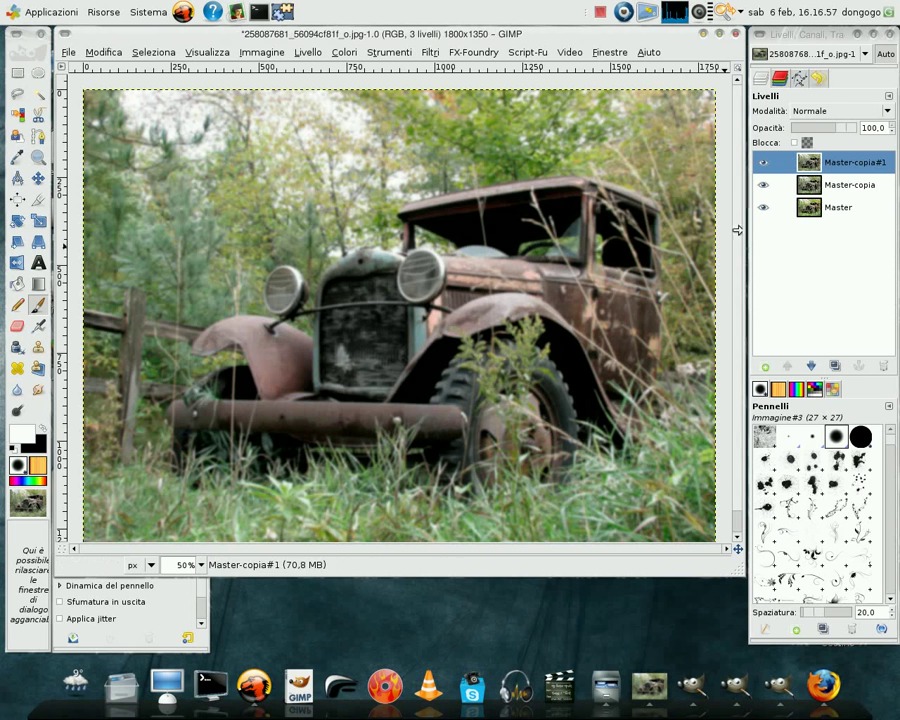
Step: Apply Disturbo HSV noise (holdness 2, hue 3, saturation 10, value 10) to the blurred copy
left_click(430, 52)
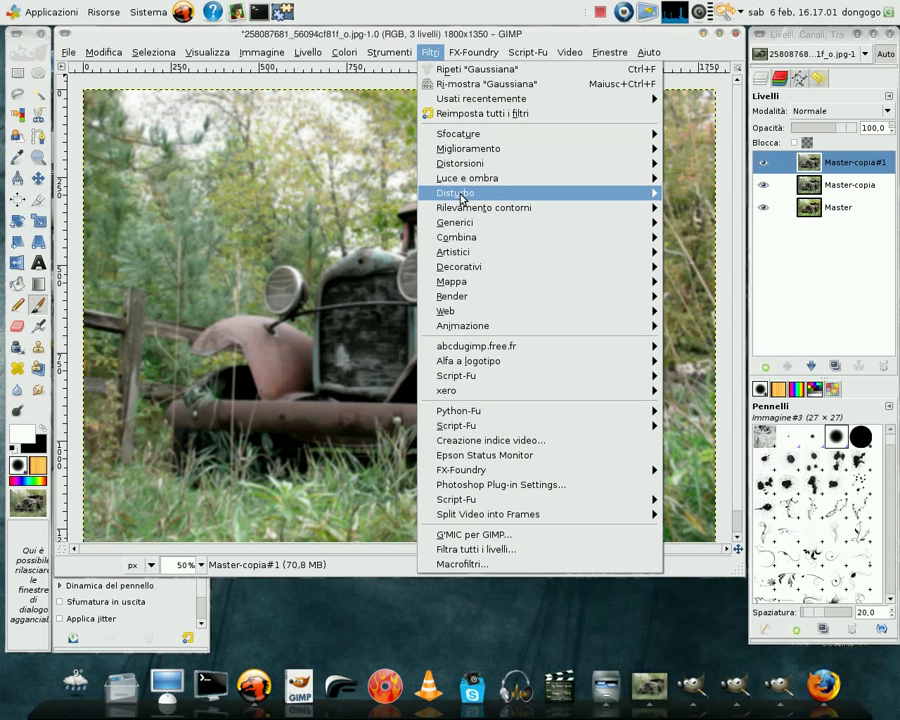
mouse_move(455, 193)
left_click(725, 230)
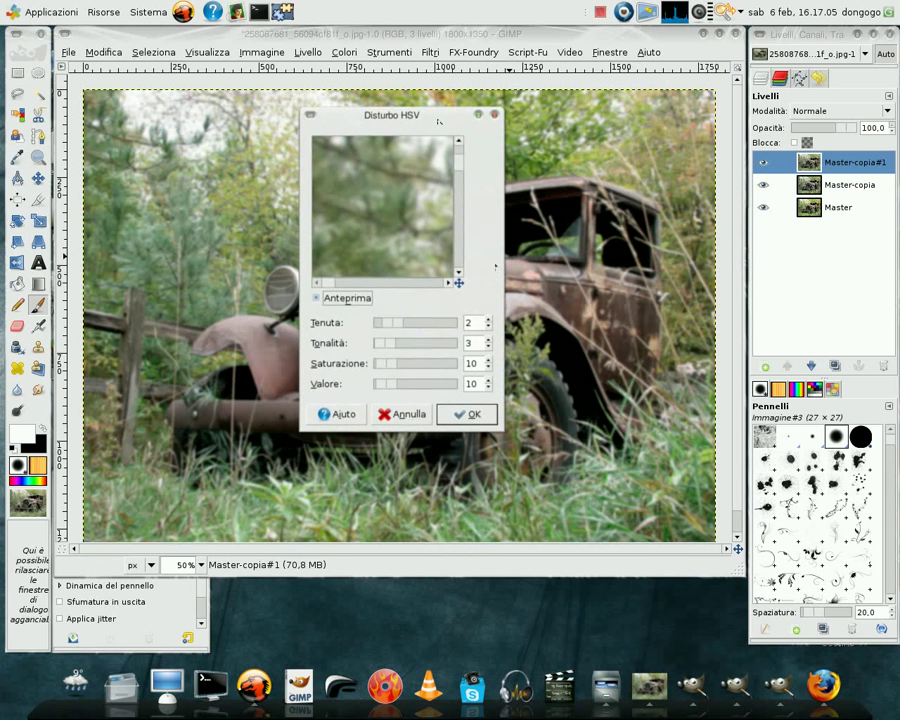
left_click_drag(457, 168, 458, 190)
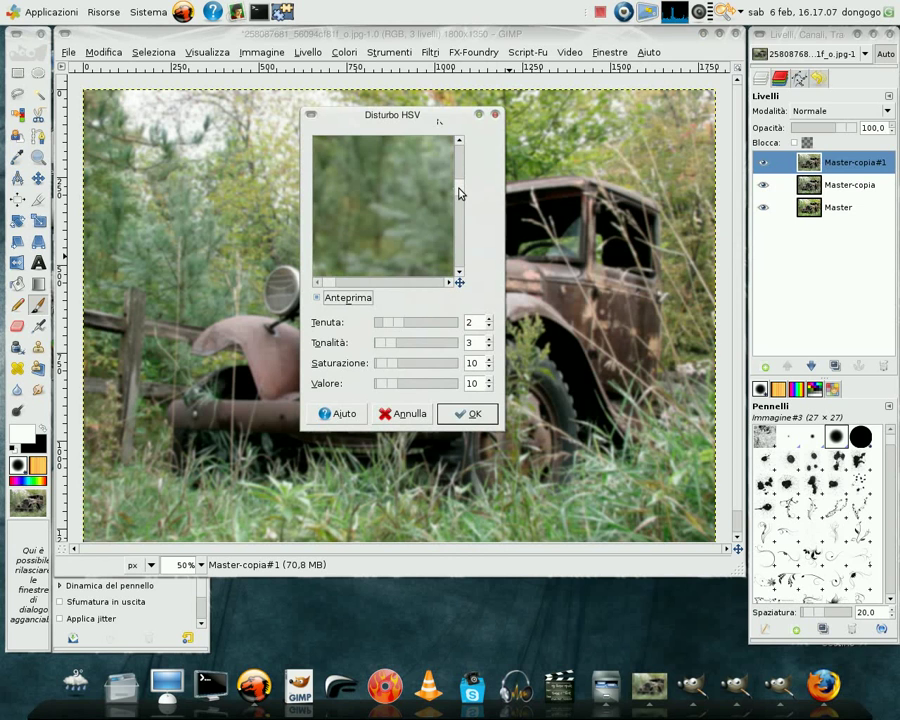
left_click(476, 411)
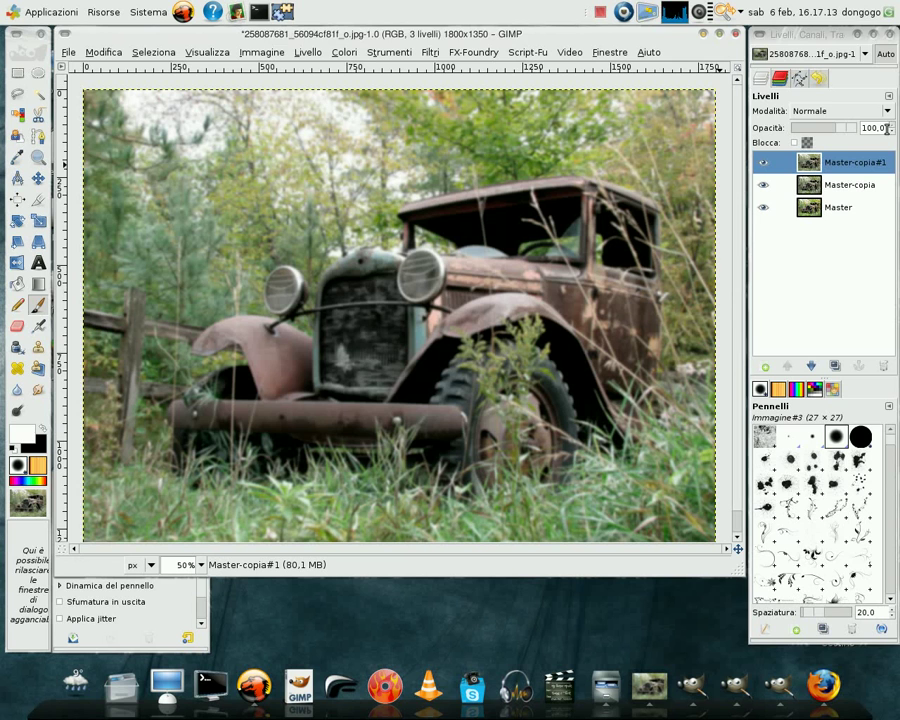
Step: Lower the blurred copy's layer opacity to 30%
left_click(884, 128)
type("3")
key("Return")
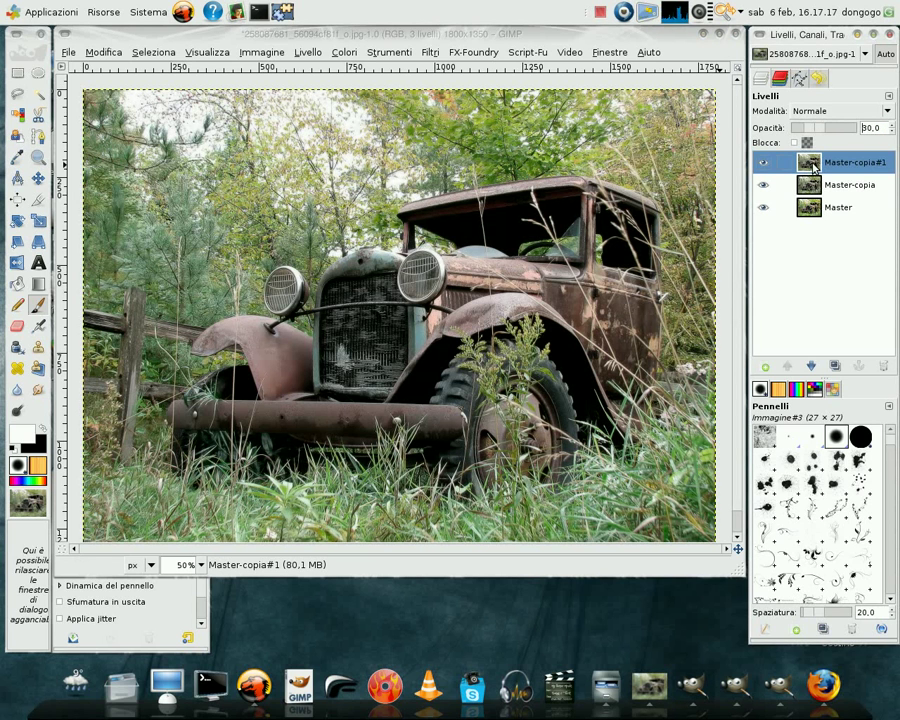
Step: Merge the noisy Master-copia#1 layer down into Master-copia
right_click(814, 166)
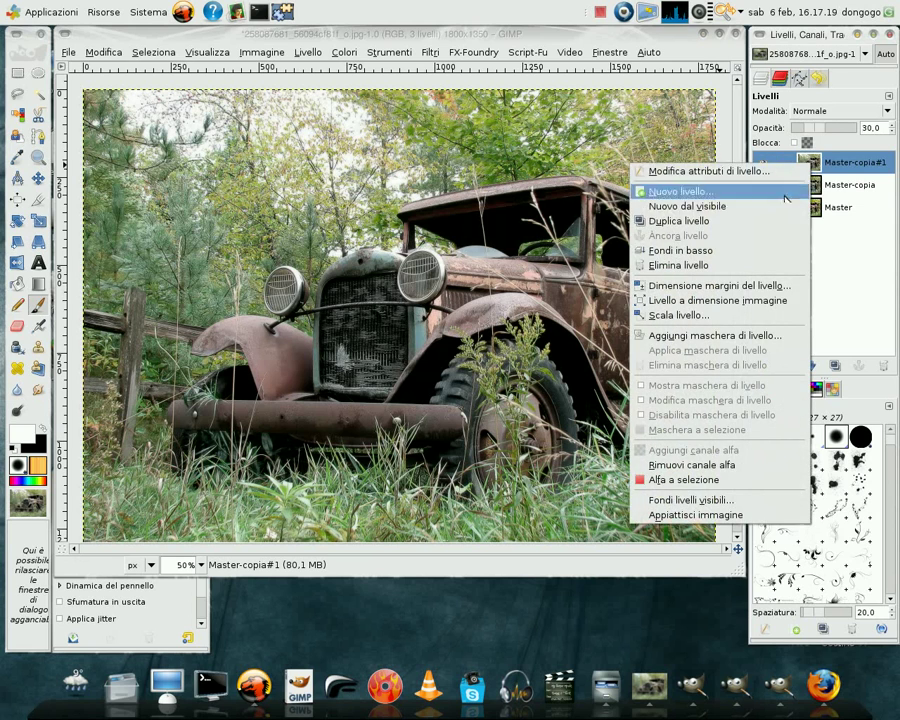
left_click(752, 250)
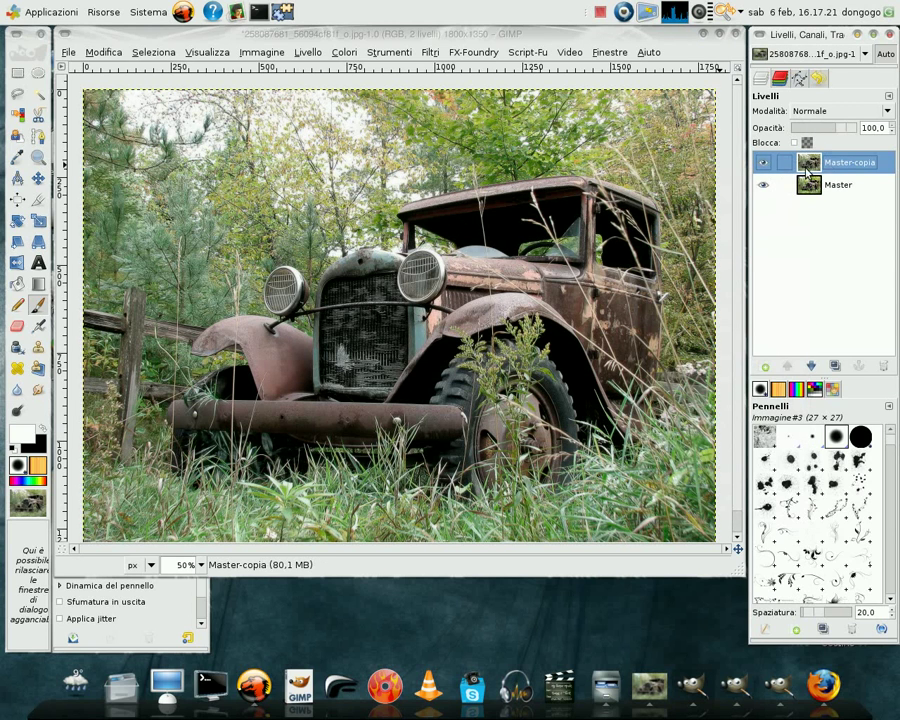
left_click(430, 53)
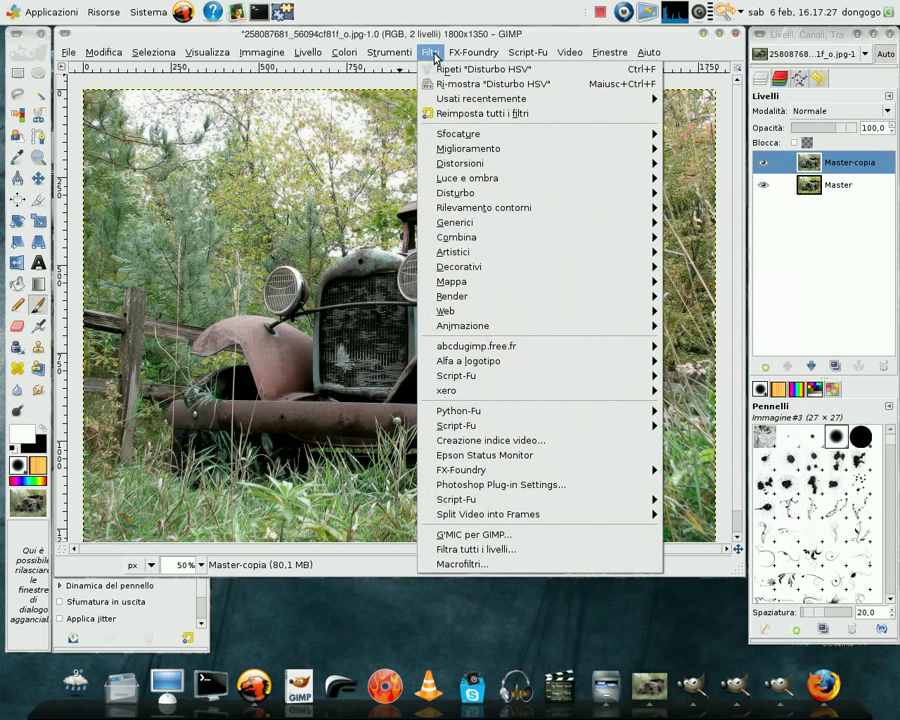
mouse_move(520, 148)
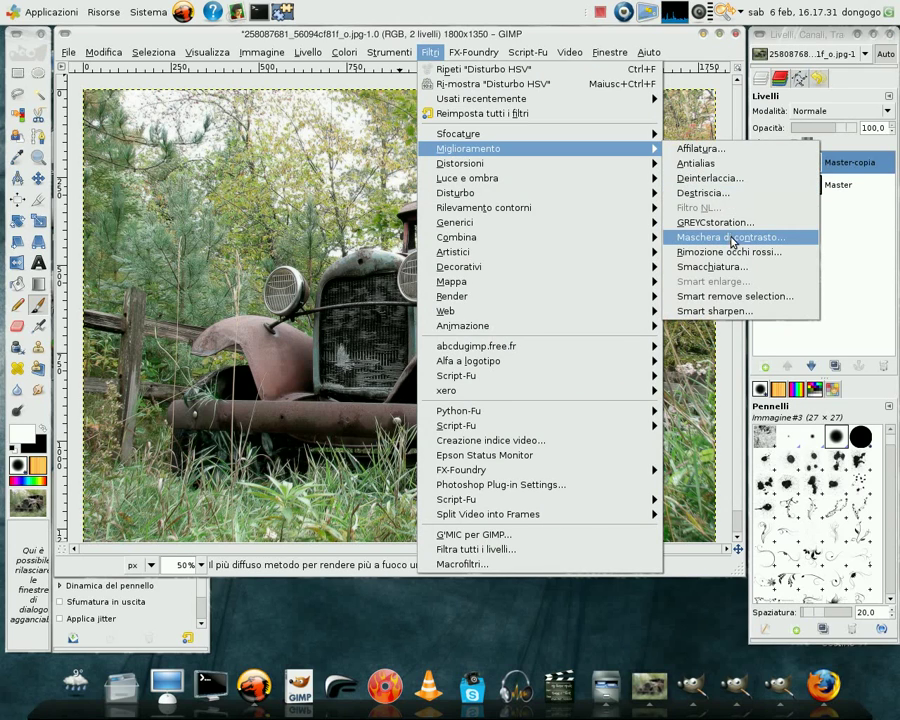
Step: Apply Maschera di contrasto to Master-copia with radius 30, amount 1.00 and threshold 0
left_click(733, 238)
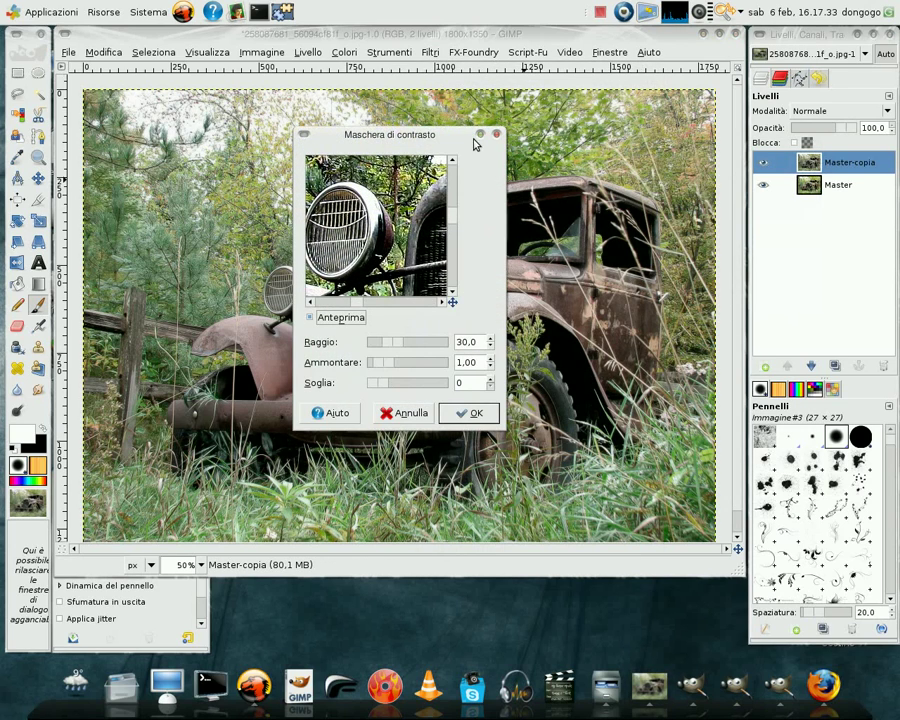
left_click(480, 133)
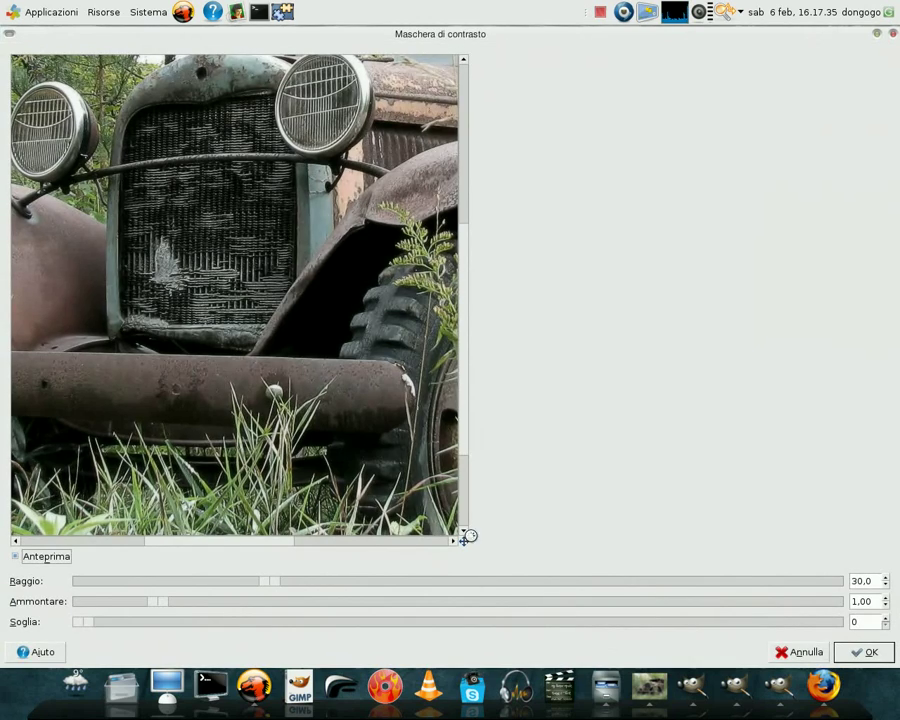
mouse_move(463, 541)
left_mouse_down()
mouse_move(460, 534)
mouse_move(500, 511)
left_mouse_up()
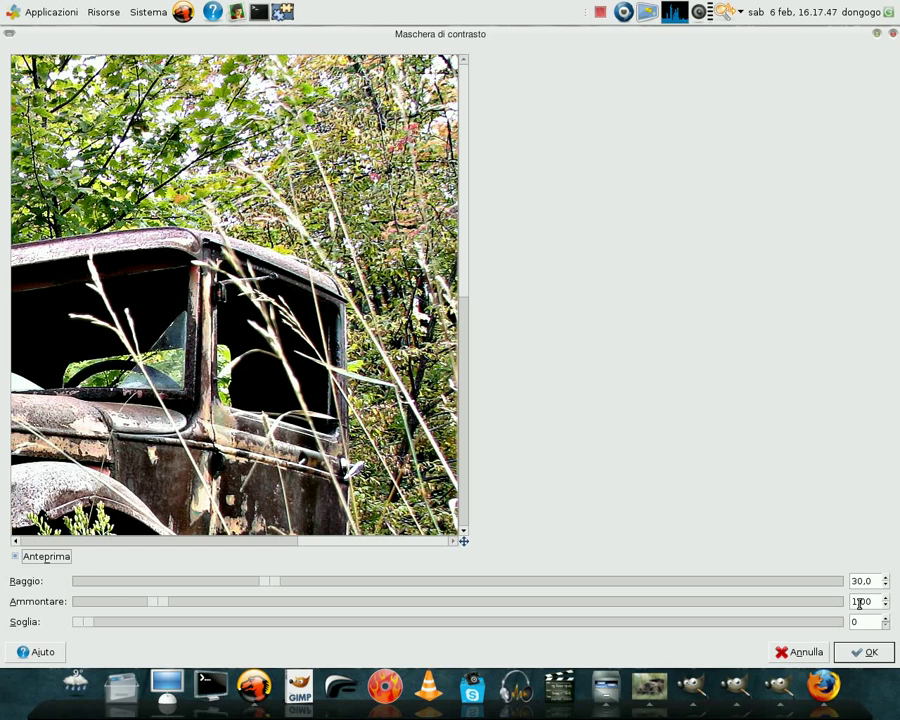
left_click(877, 36)
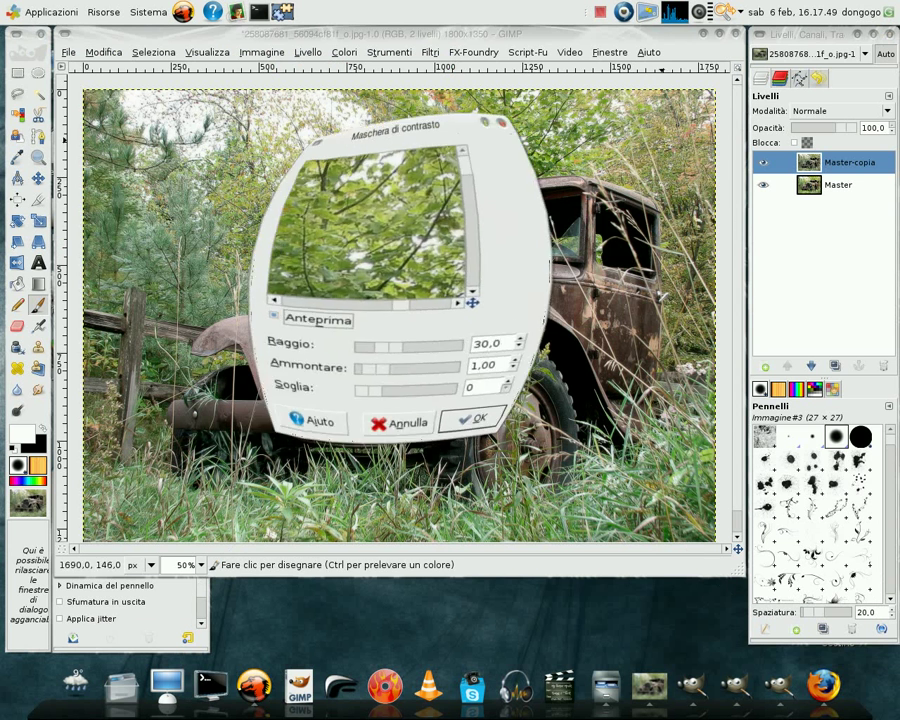
left_click_drag(400, 134, 385, 112)
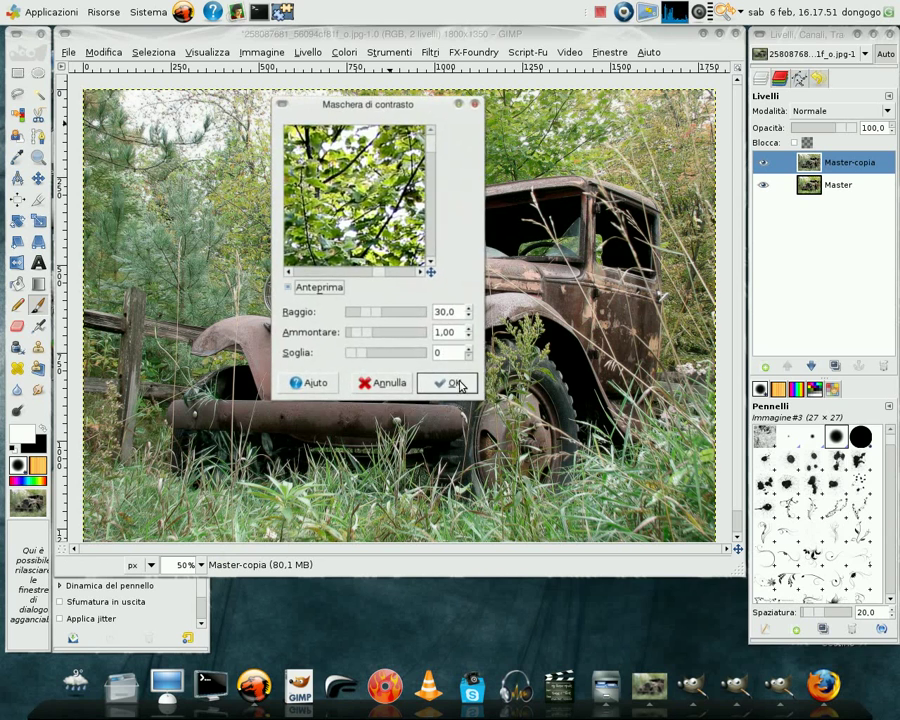
left_click(455, 386)
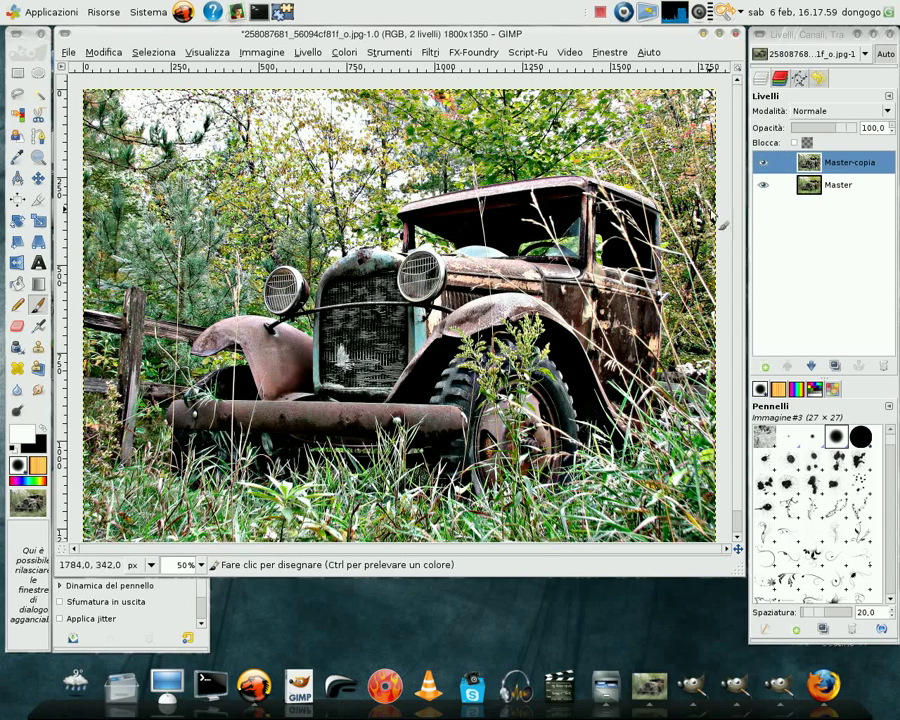
Step: Zoom in on the truck and toggle Master-copia off and on to compare with the original
key("ctrl")
scroll(385, 230, "up", 2)
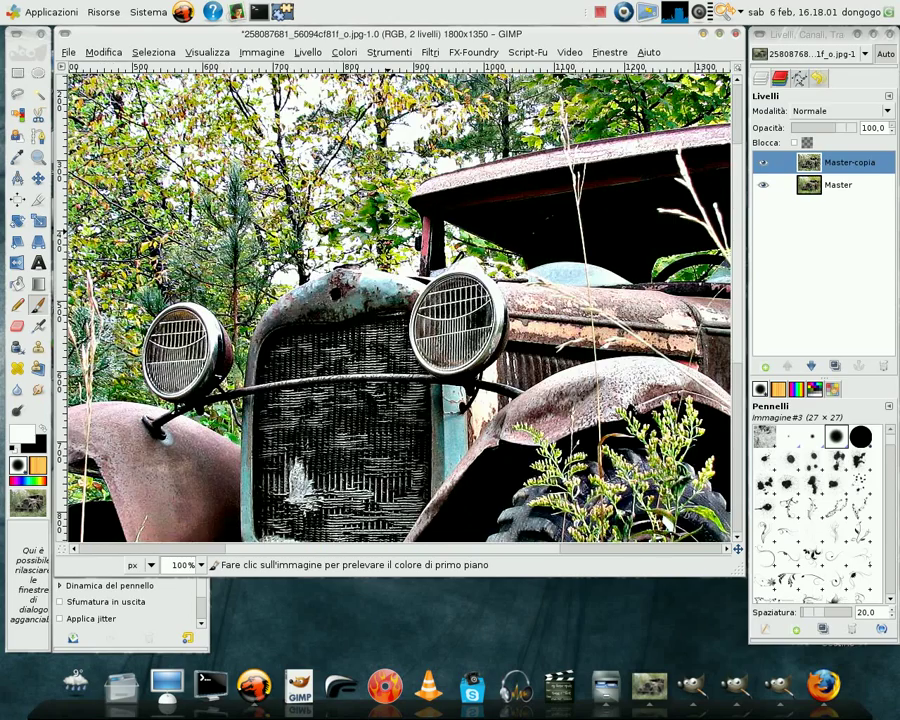
scroll(410, 330, "down", 2)
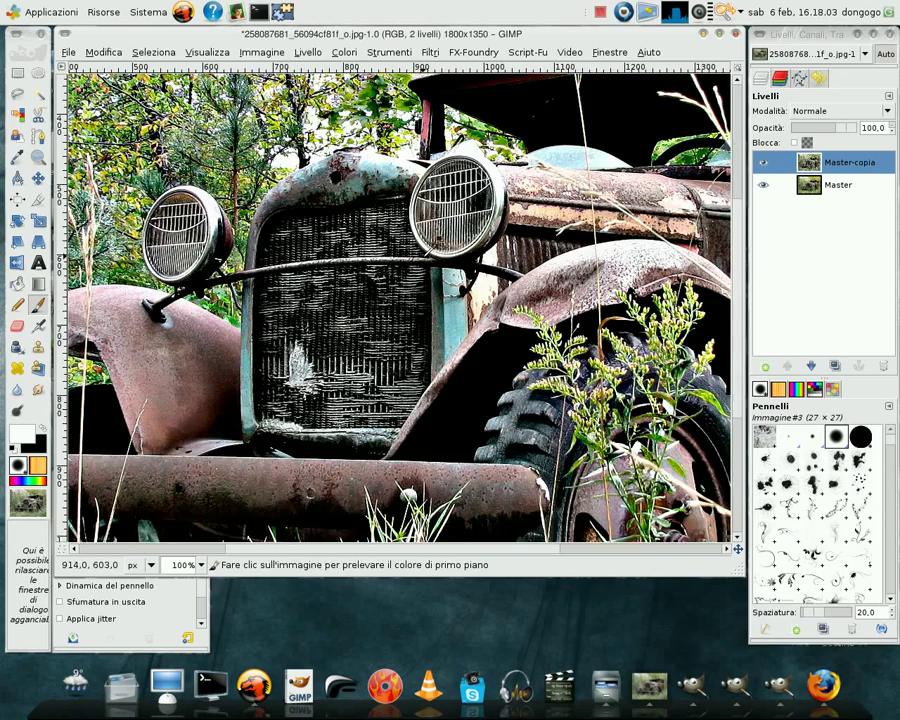
scroll(360, 400, "up", 1, "ctrl")
left_click(765, 164)
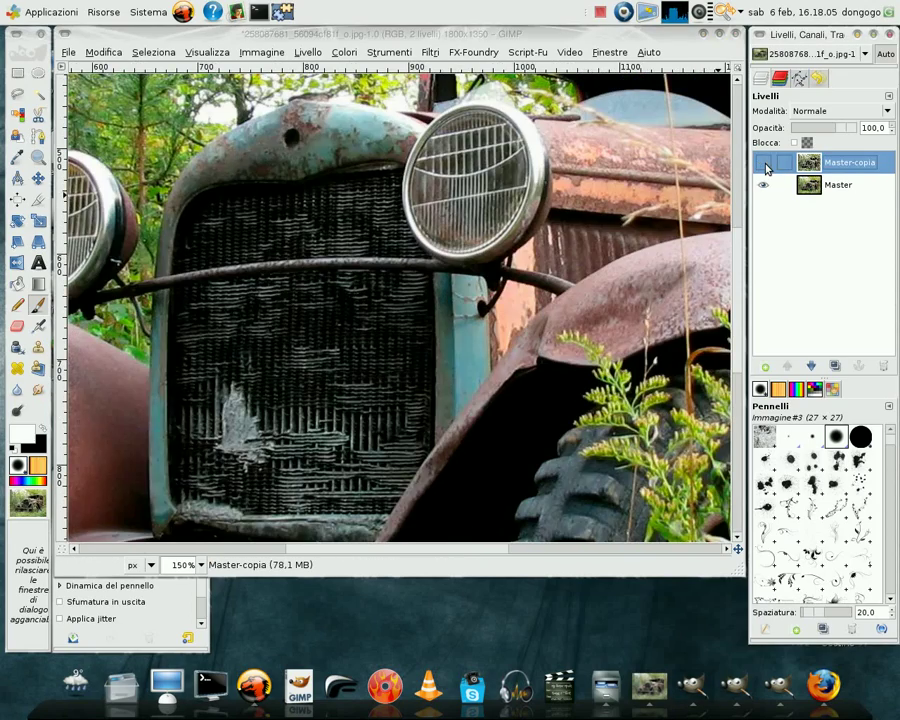
left_click(765, 164)
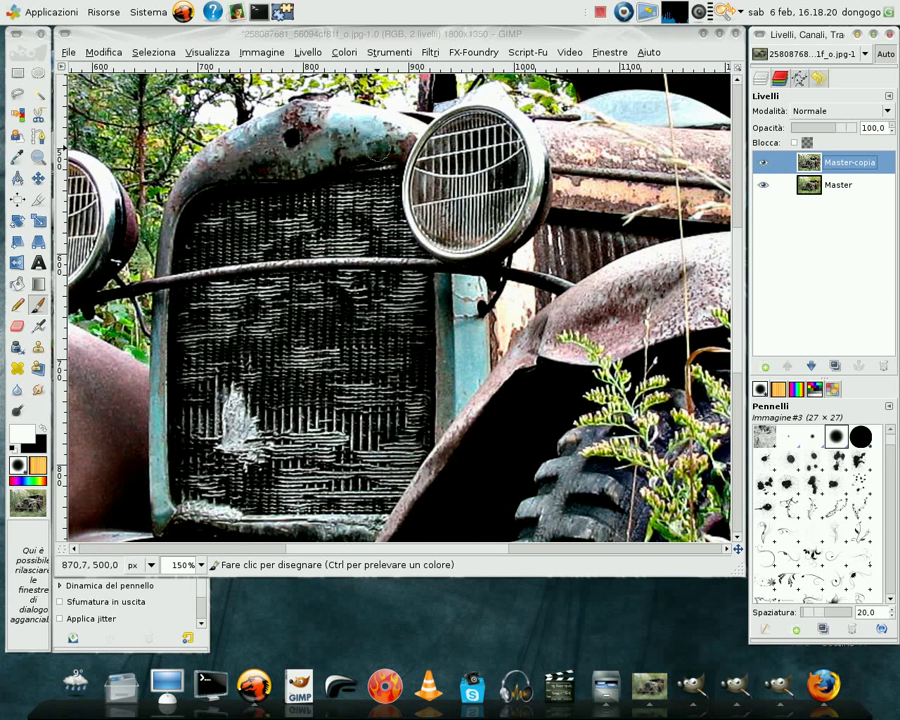
left_click(67, 53)
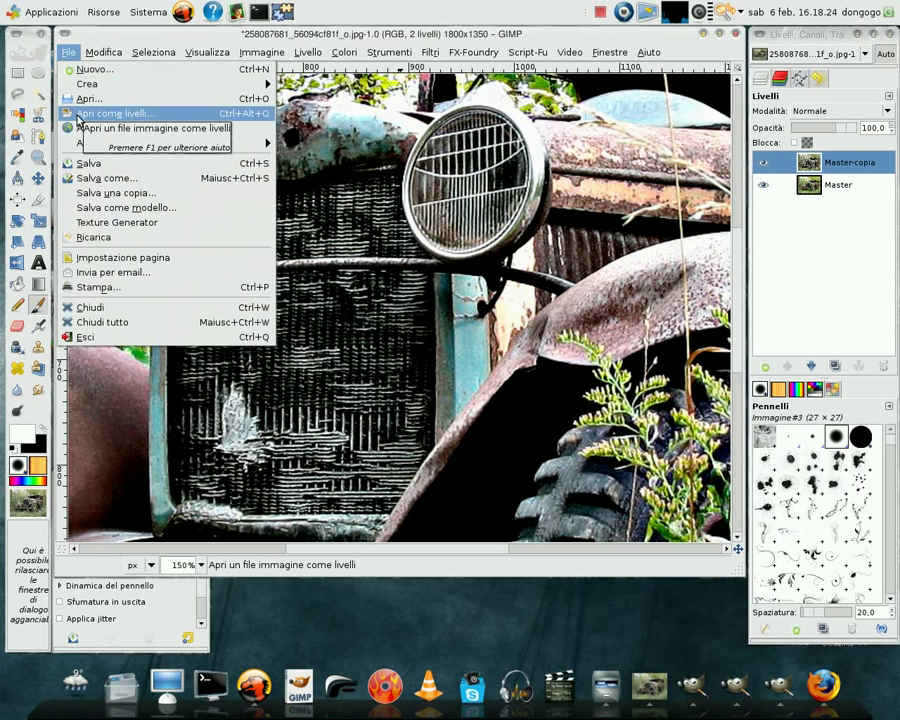
mouse_move(102, 143)
left_click(357, 146)
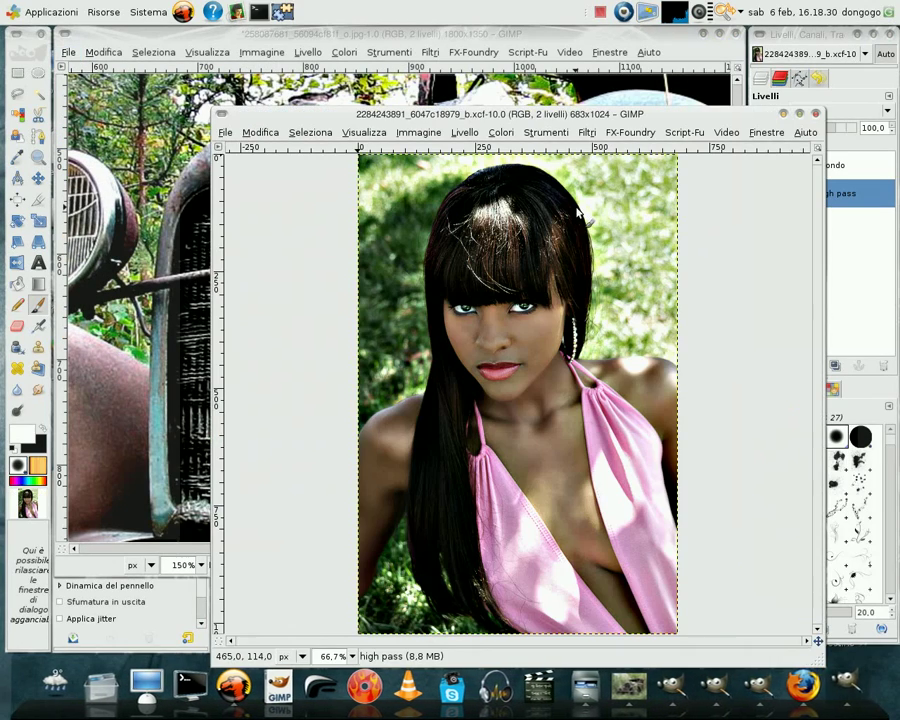
left_click_drag(588, 122, 465, 42)
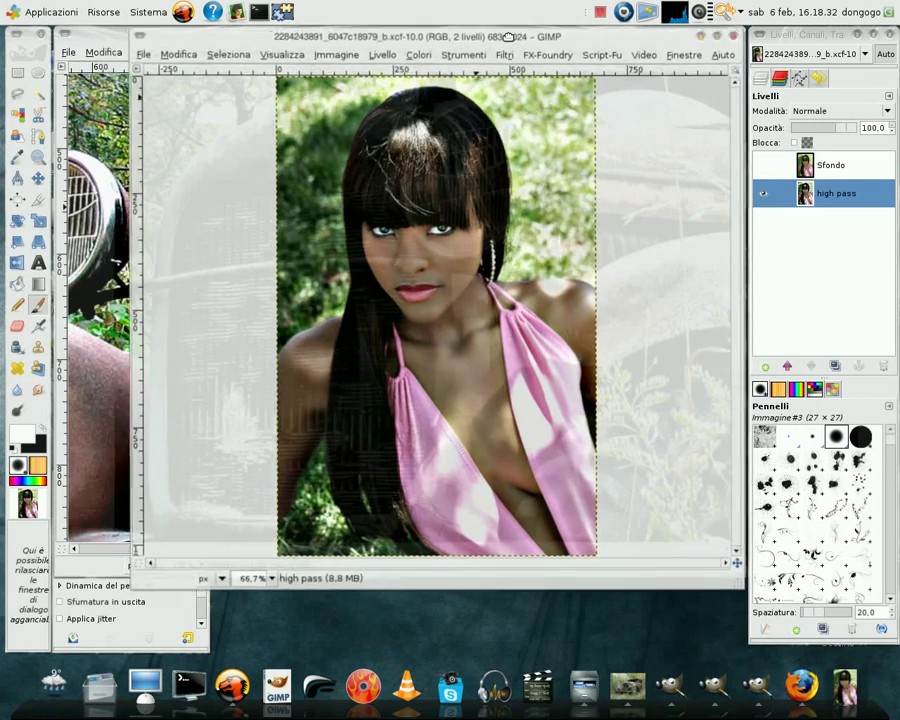
left_click(763, 165)
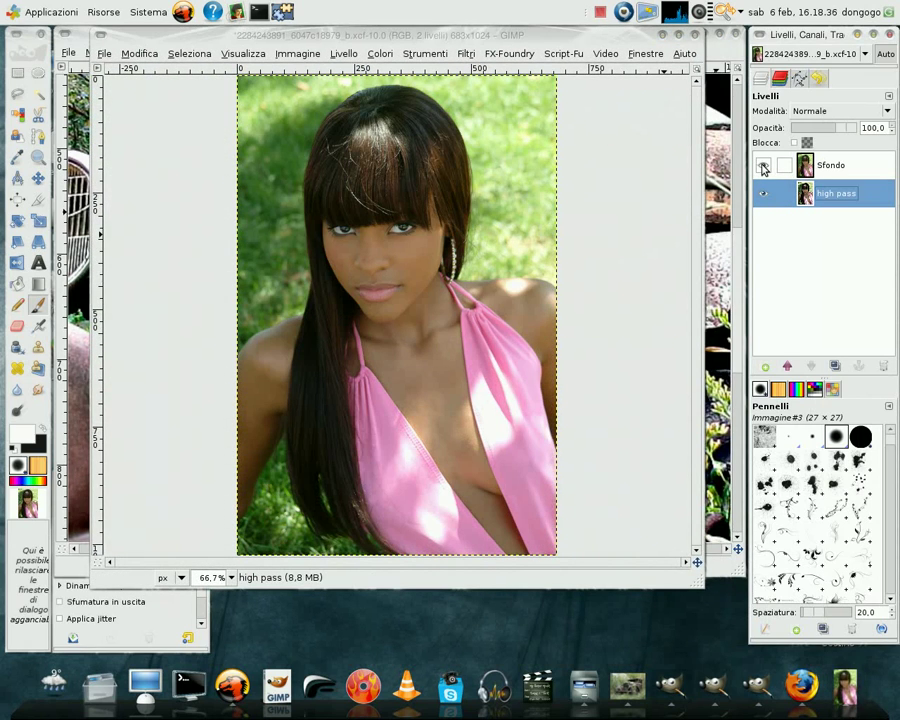
left_click(763, 165)
Step: Zoom in on the face, compare Sfondo on and off again, then zoom back out
key("plus")
key("plus")
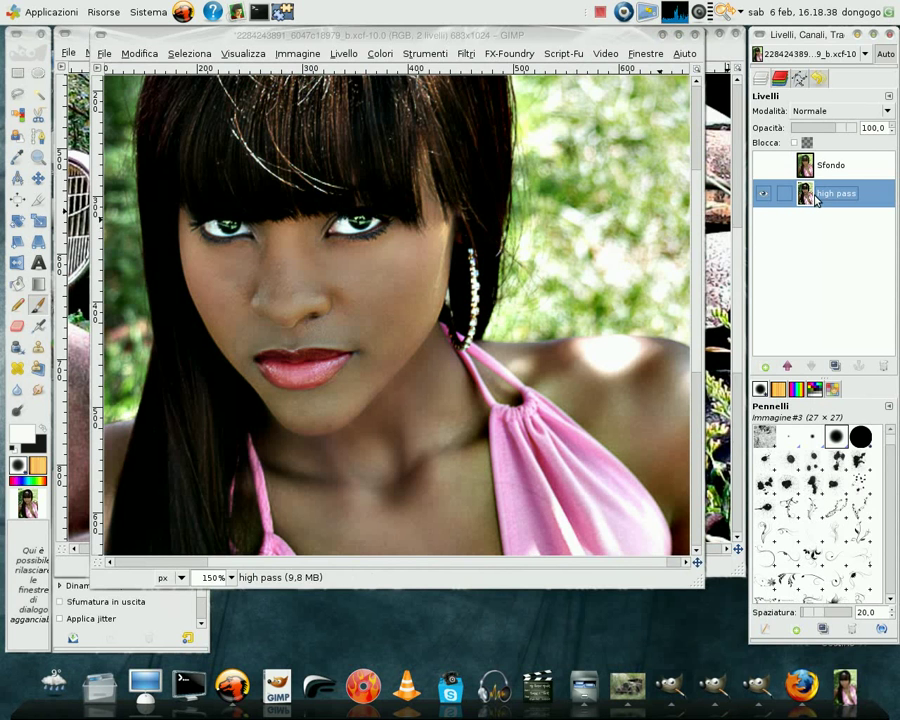
left_click(763, 166)
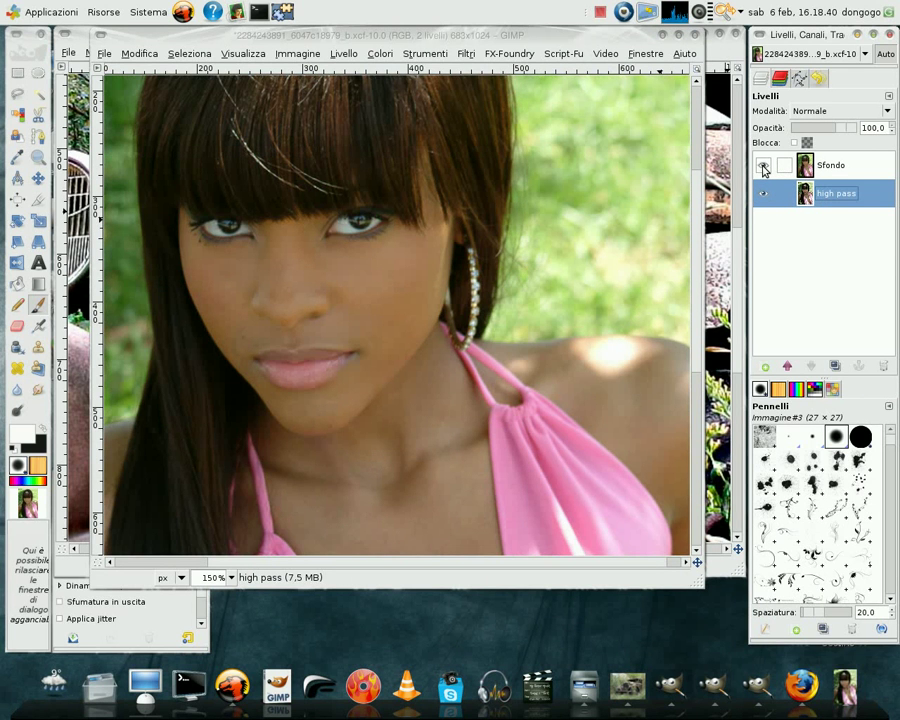
left_click(763, 166)
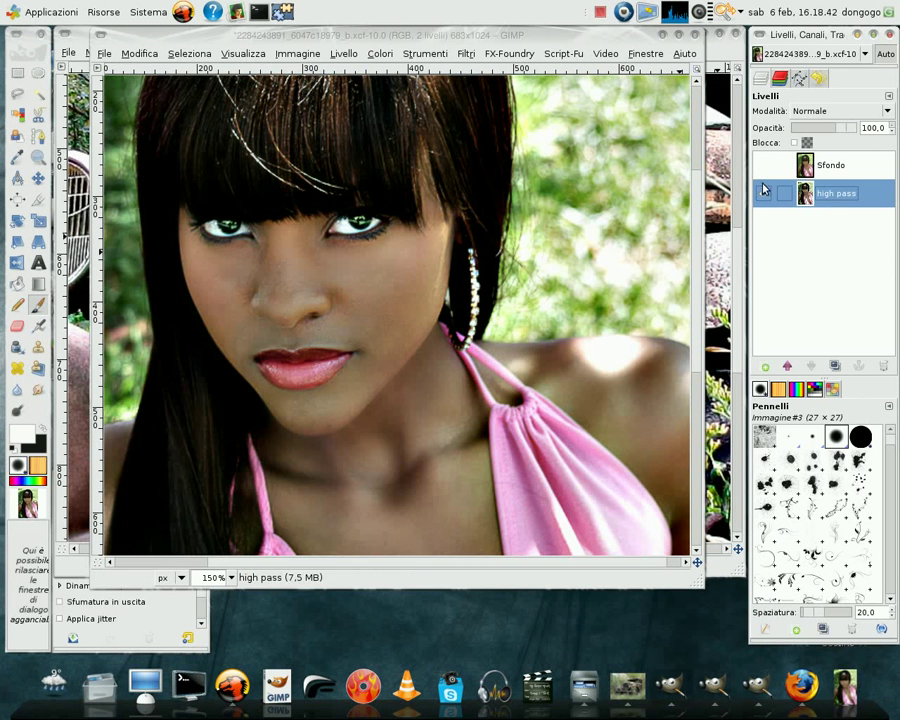
key("minus")
key("minus")
key("minus")
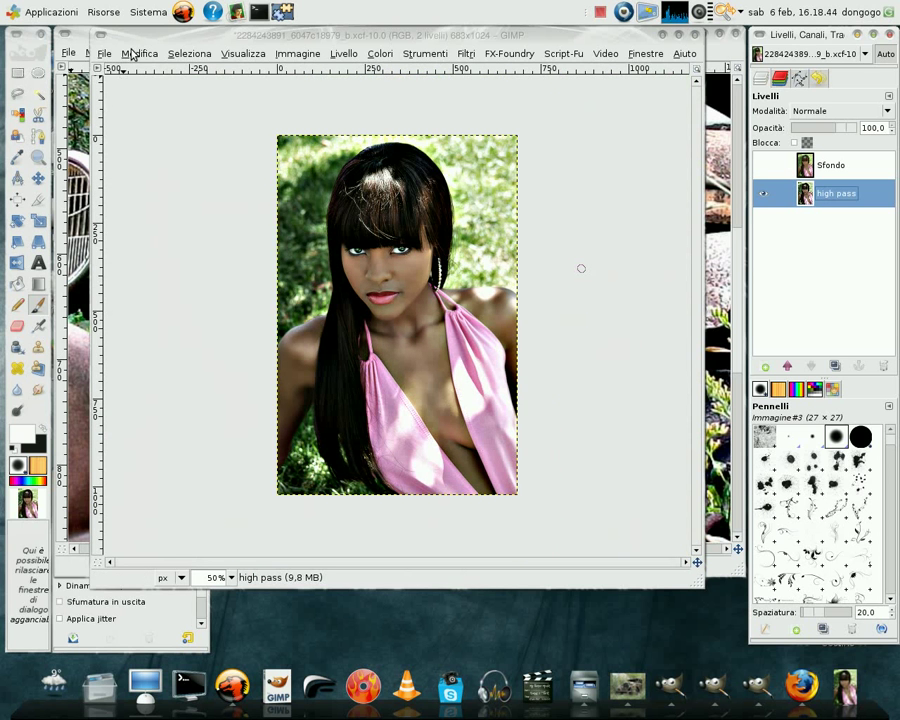
left_click(104, 53)
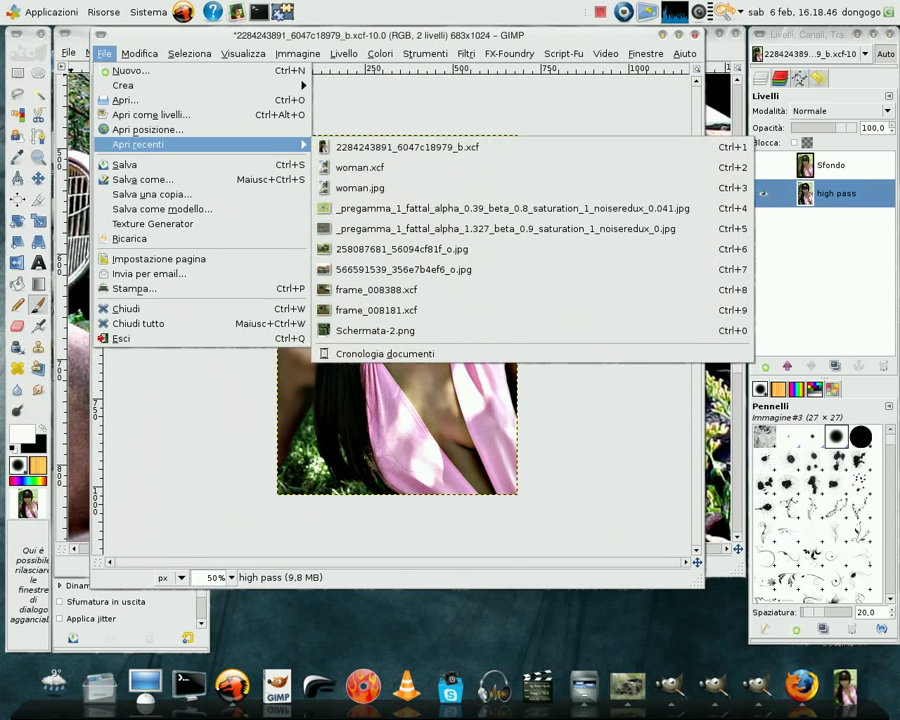
Step: Open woman.xcf and leave Livello incollato hidden so the high-contrast version shows
left_click(398, 168)
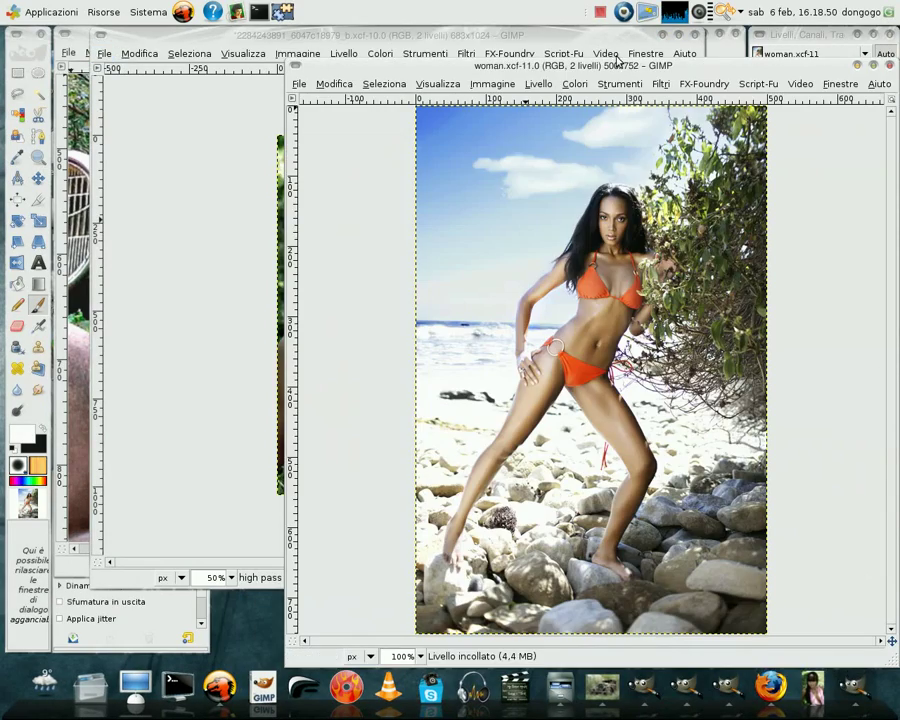
left_click_drag(400, 58, 417, 48)
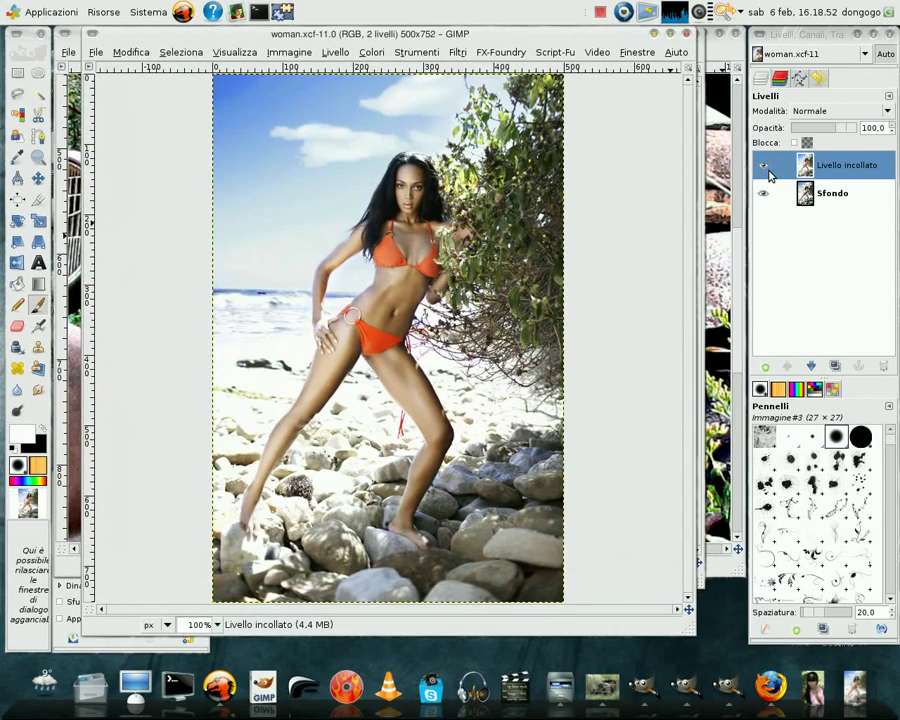
left_click(765, 167)
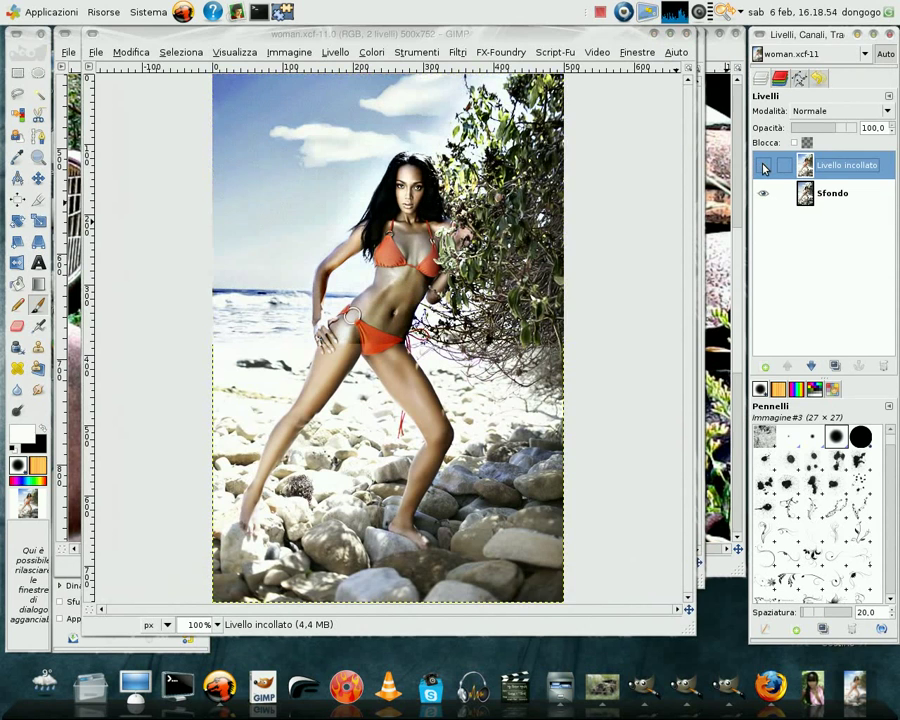
left_click(765, 167)
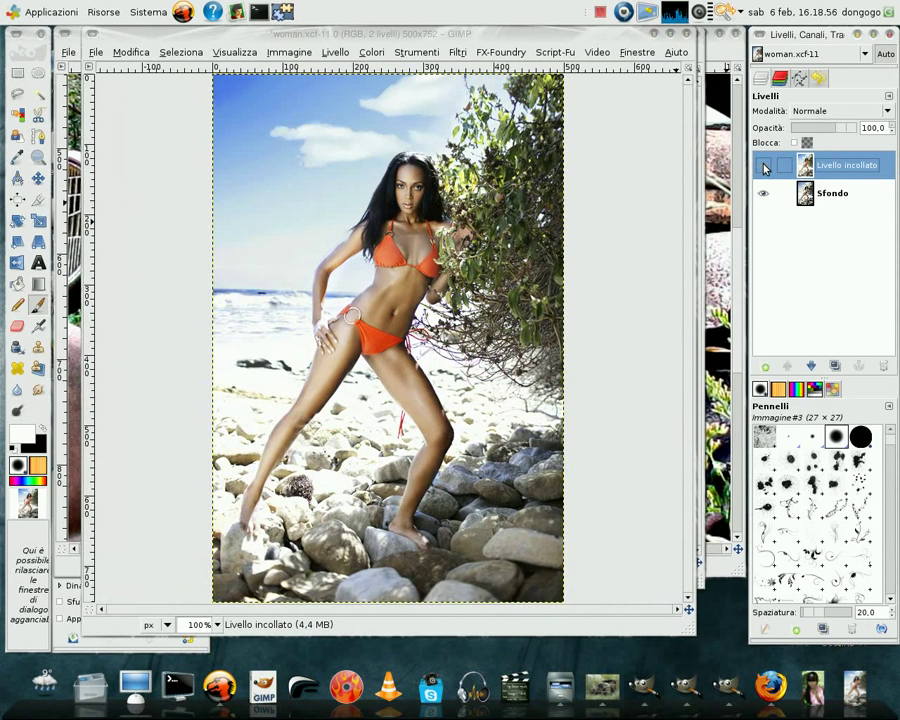
left_click(765, 167)
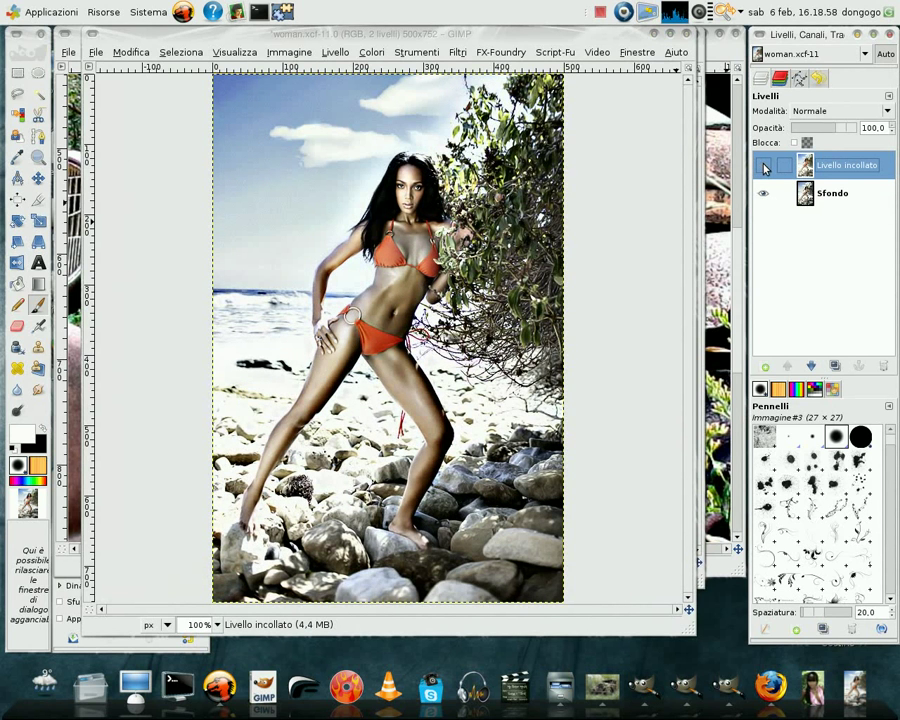